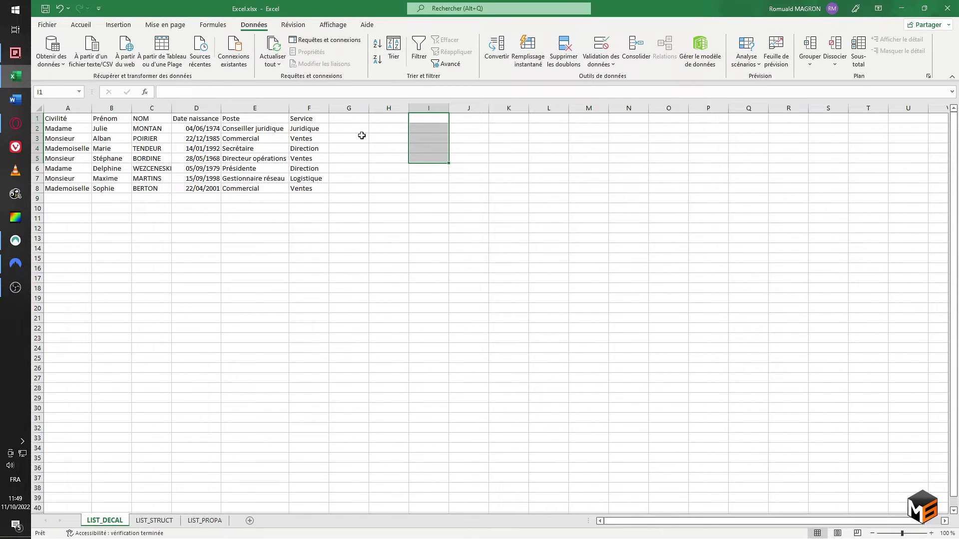
# Step: Copy the Service values in F2:F8 and paste them into column H starting at cell H1
pyautogui.click(388, 138)
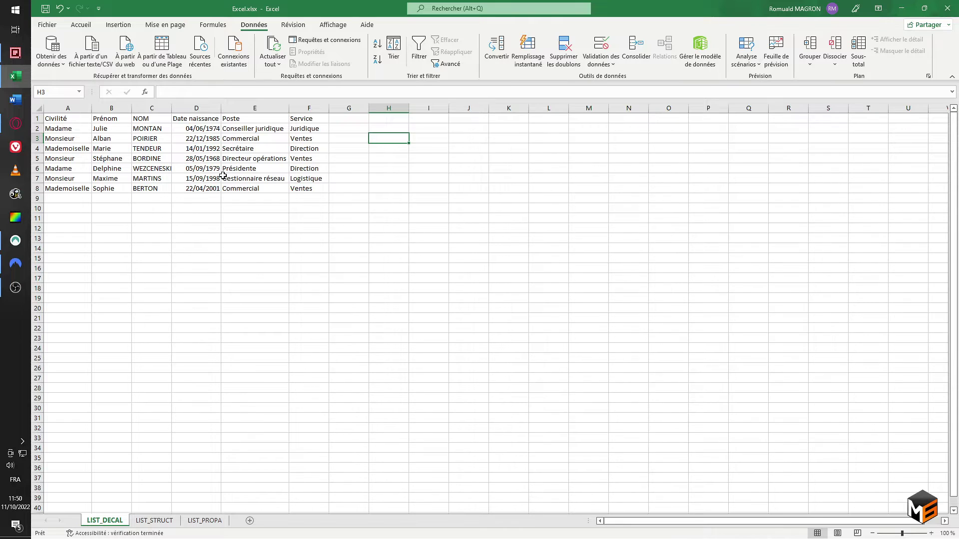
pyautogui.press('alt')
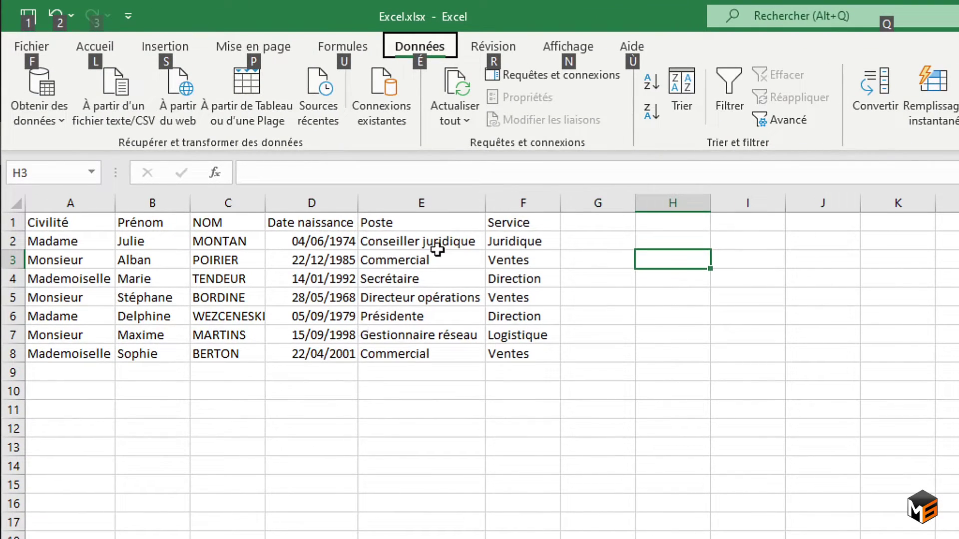
pyautogui.click(530, 245)
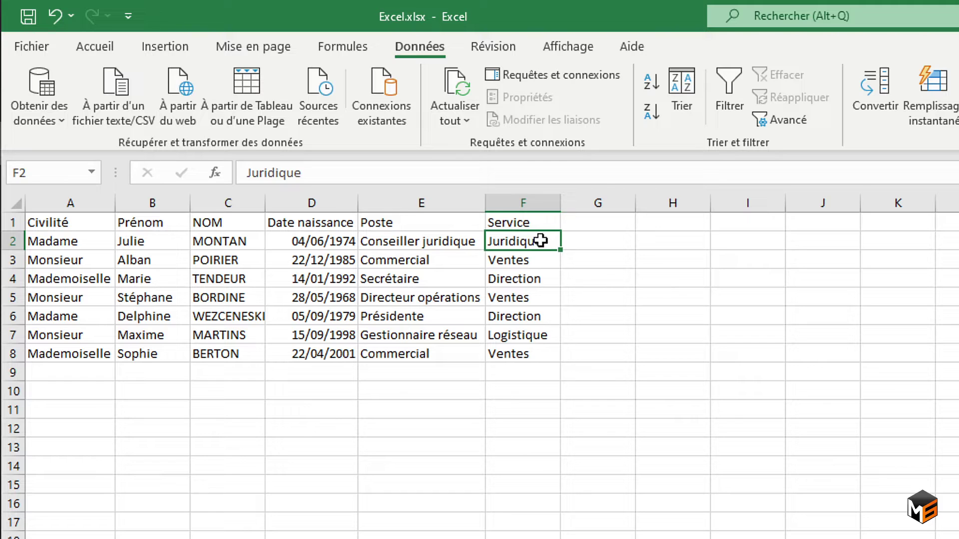
pyautogui.moveTo(544, 243); pyautogui.dragTo(545, 352)
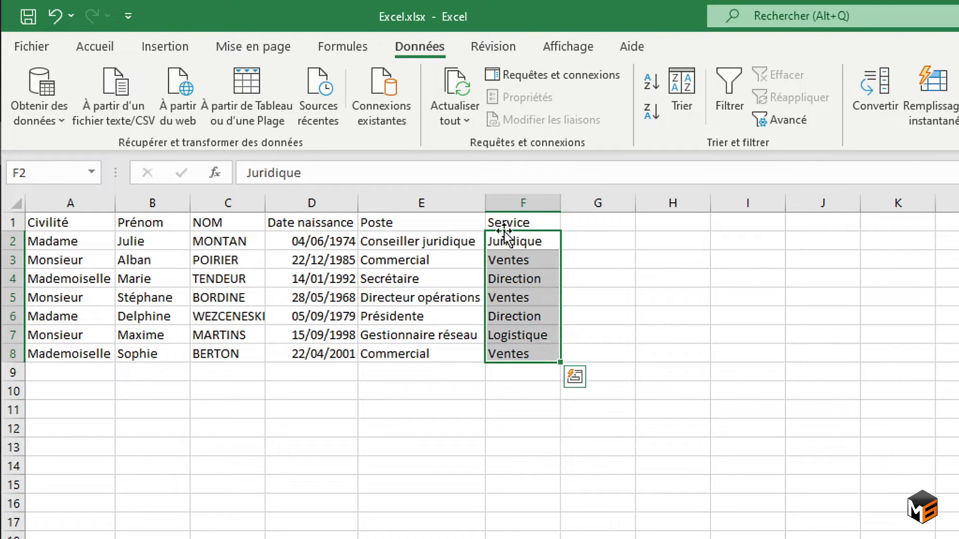
pyautogui.hotkey('ctrl', 'c')
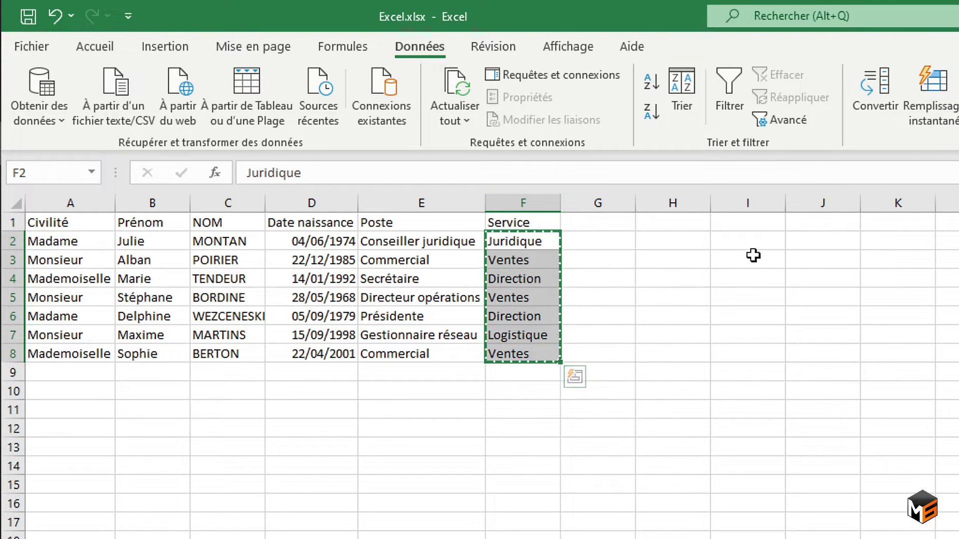
pyautogui.click(693, 223)
pyautogui.hotkey('ctrl', 'v')
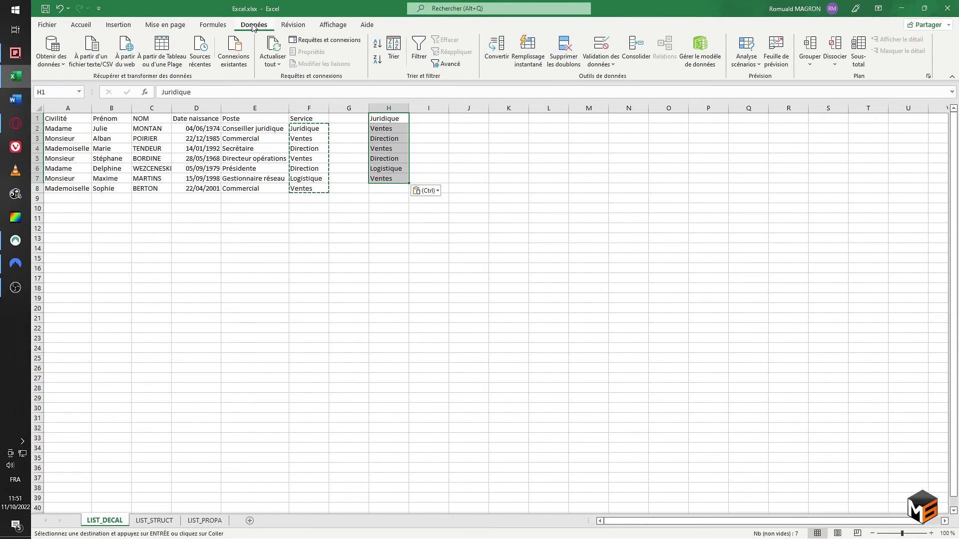
# Step: Remove the duplicate values from the pasted service list in H1:H7
pyautogui.click(566, 50)
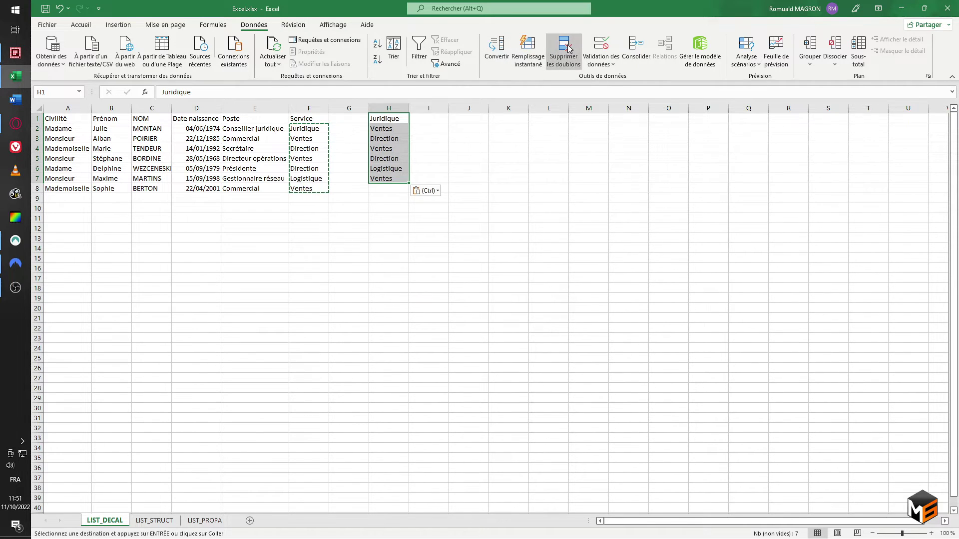
pyautogui.click(613, 337)
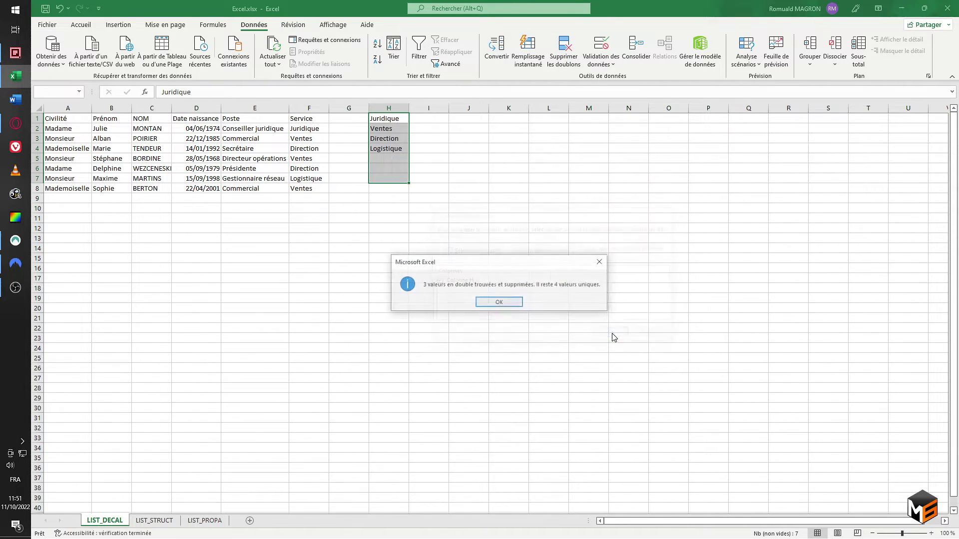
pyautogui.click(501, 301)
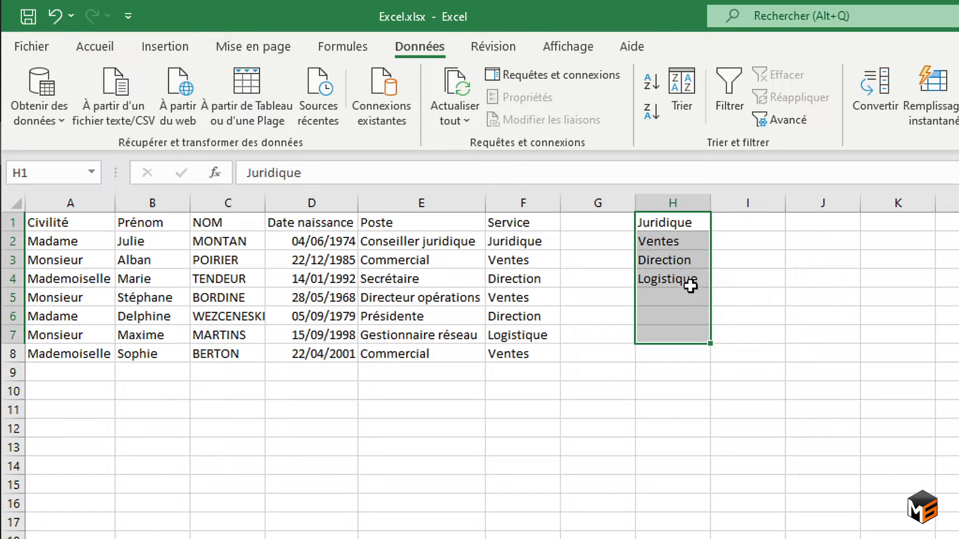
# Step: Add data validation of type Liste to cell I1 with the source =$H$1:$H$4 and display its drop-down choices
pyautogui.click(754, 221)
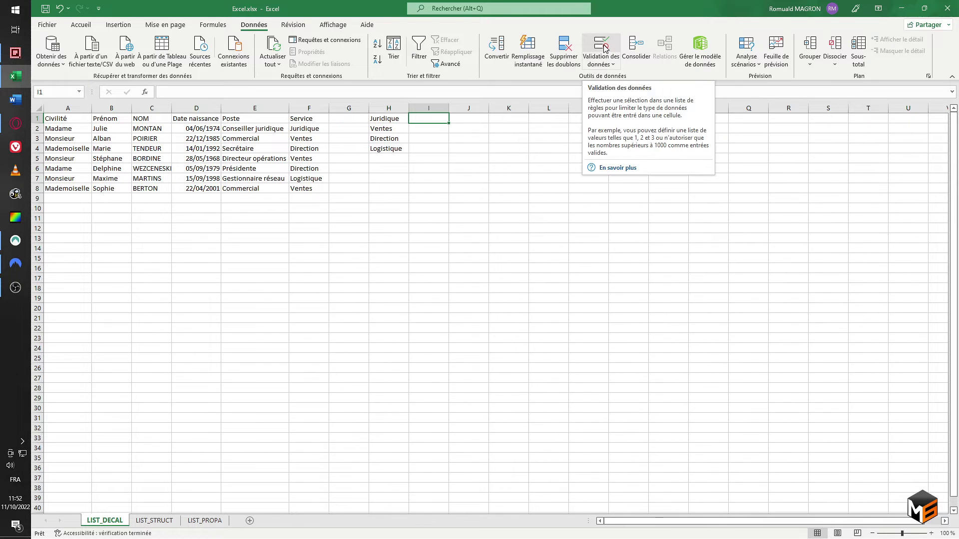
pyautogui.click(605, 48)
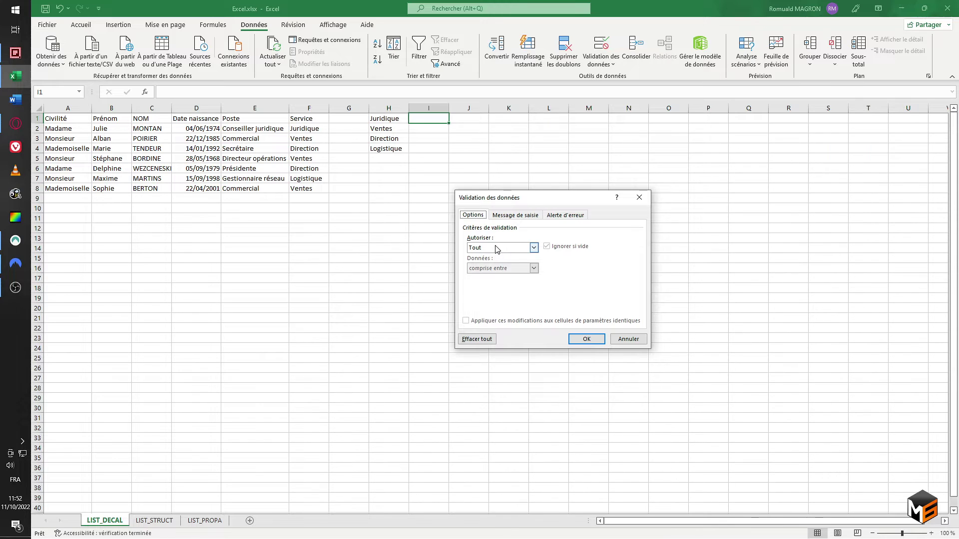
pyautogui.click(497, 248)
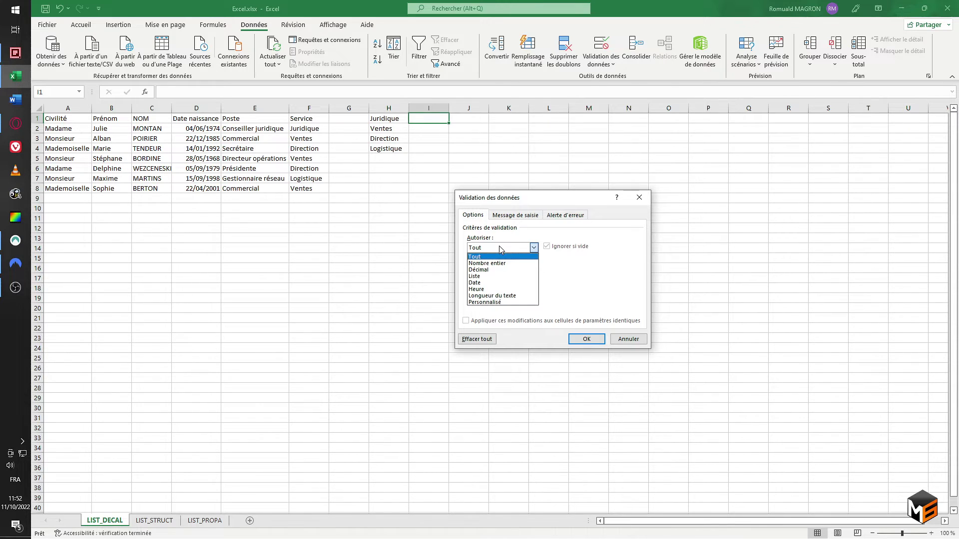
pyautogui.click(488, 276)
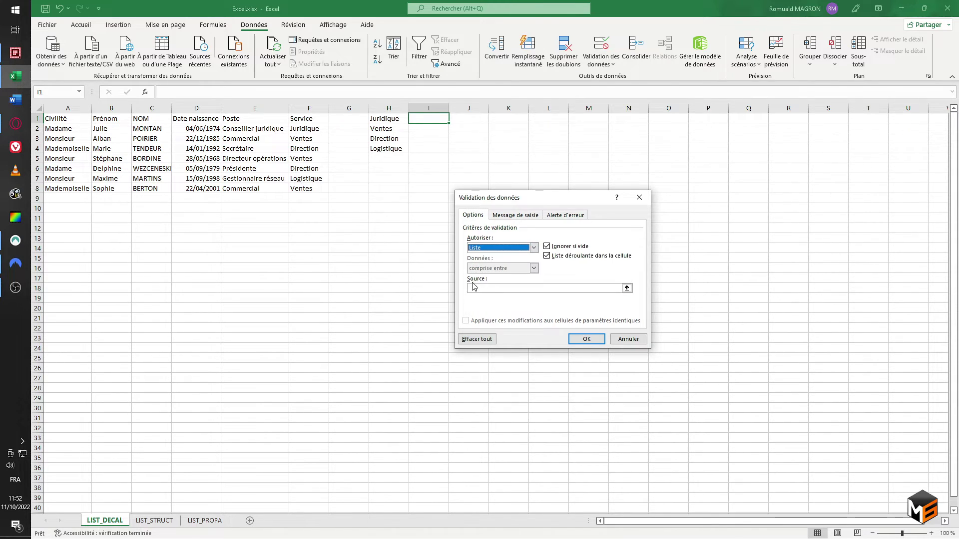
pyautogui.click(627, 288)
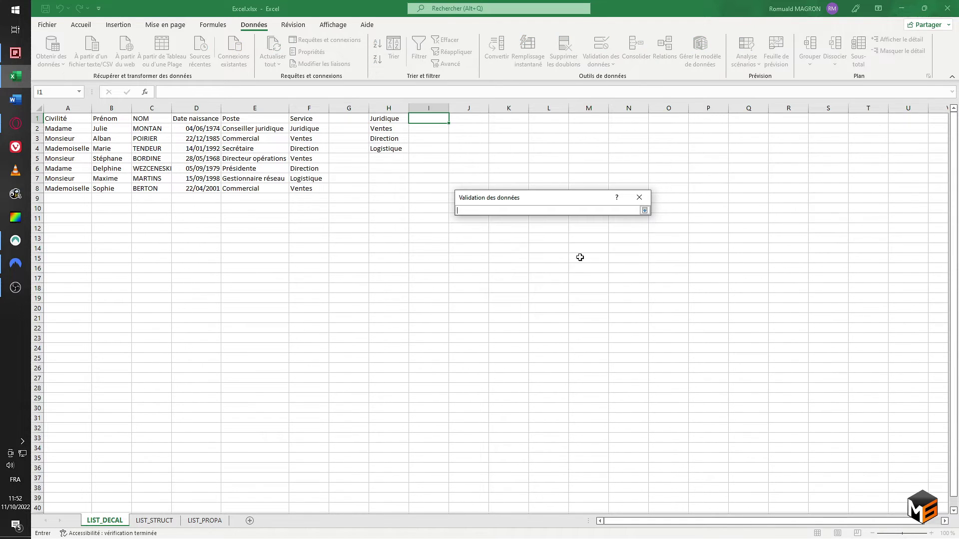
pyautogui.moveTo(390, 119); pyautogui.dragTo(395, 148)
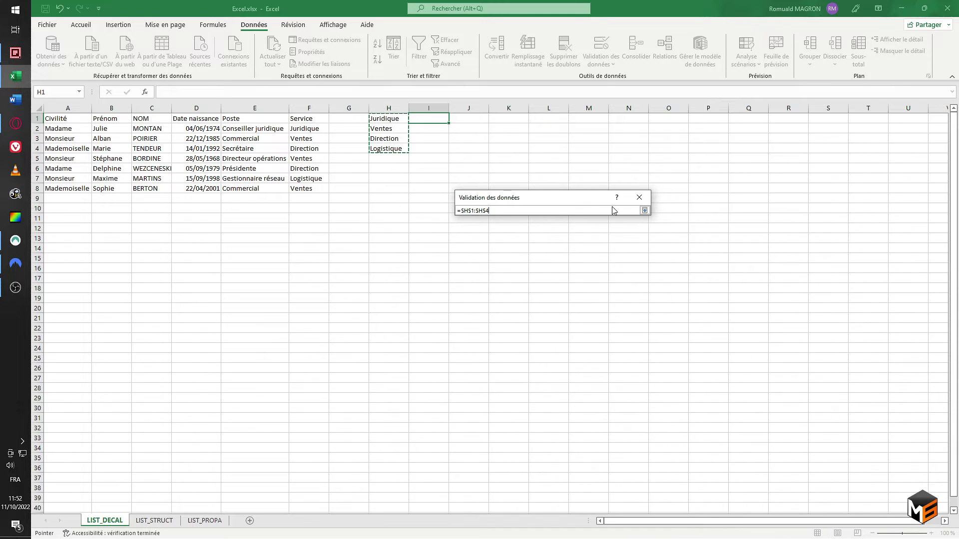
pyautogui.click(644, 210)
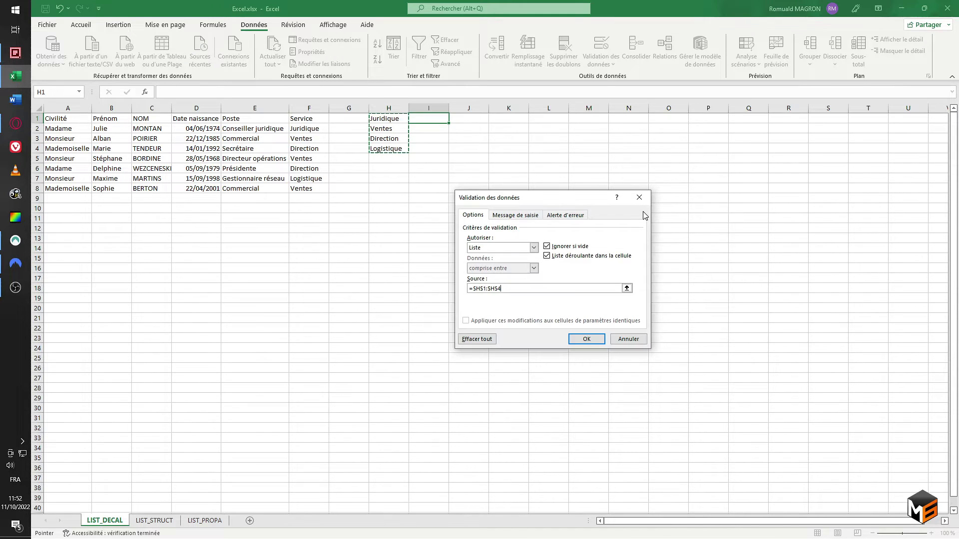
pyautogui.click(596, 338)
pyautogui.click(454, 119)
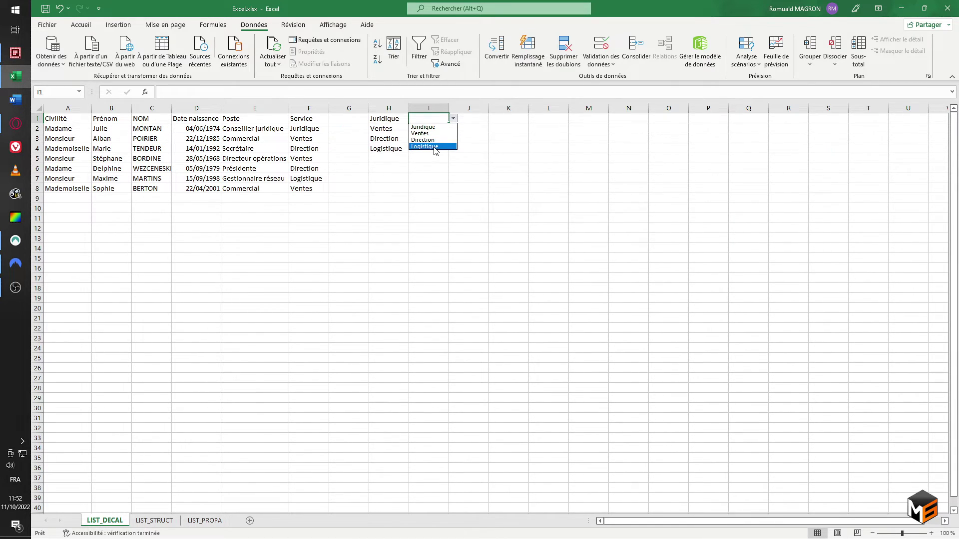
# Step: Add the entry Admin in cell H5 below the service list and check the drop-down choices in I1
pyautogui.click(383, 162)
pyautogui.click(387, 160)
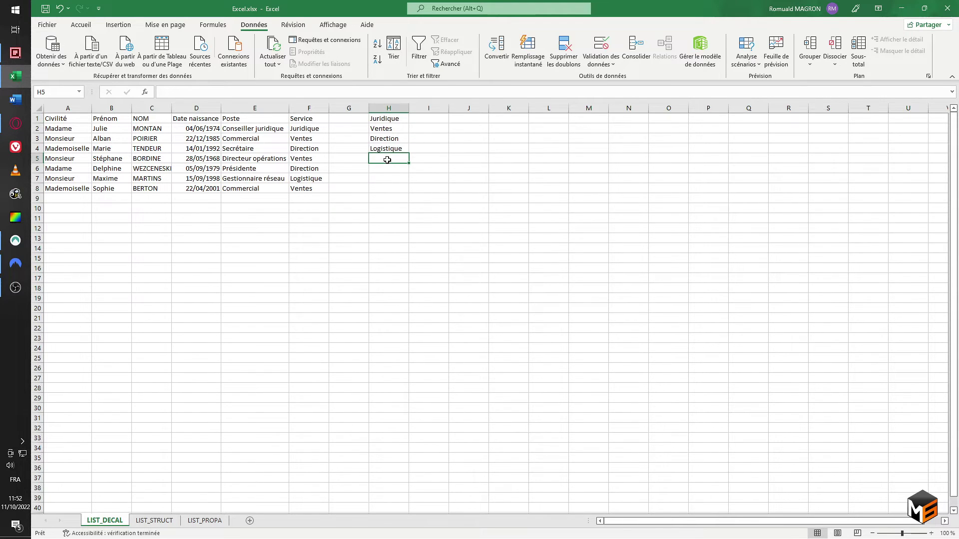
pyautogui.hotkey('ctrl', 'a')
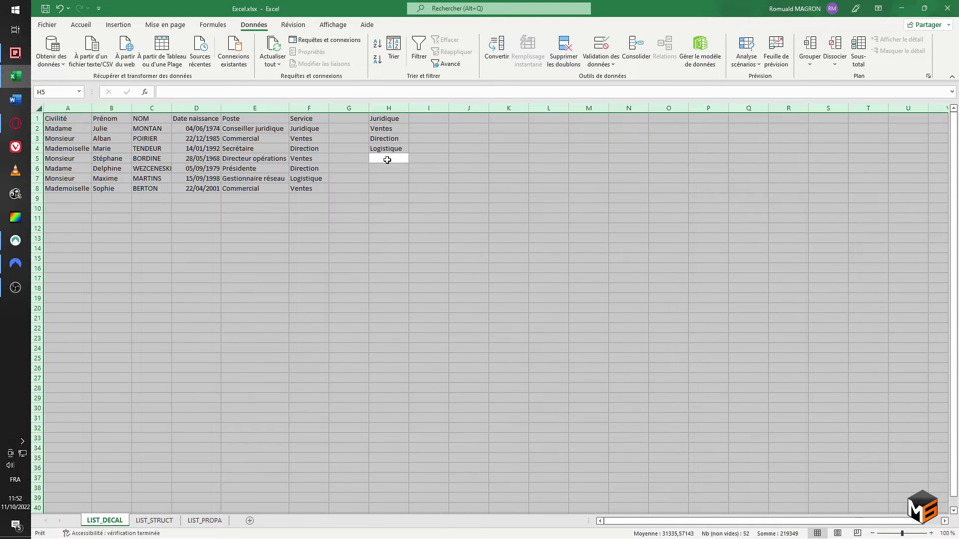
pyautogui.click(387, 160)
pyautogui.write('Admin')
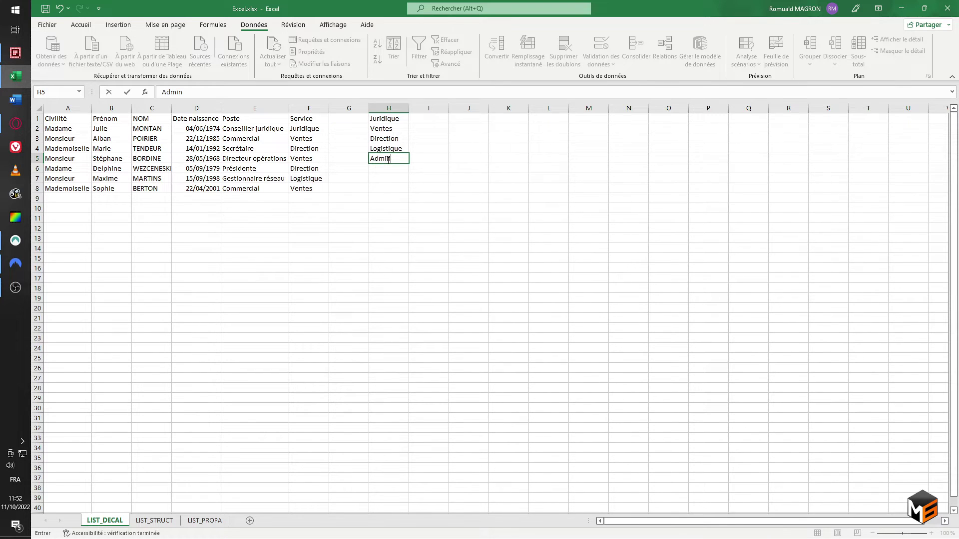
pyautogui.press('Return')
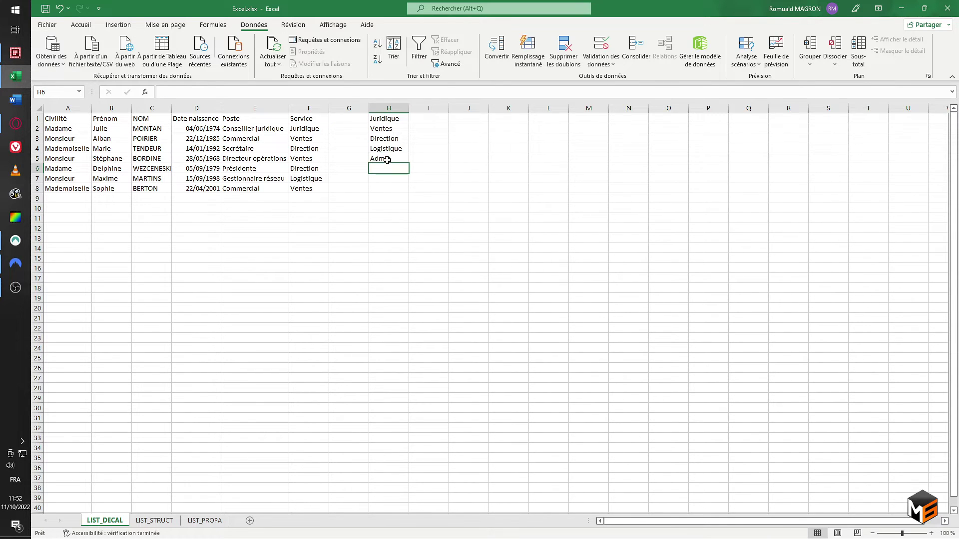
pyautogui.click(430, 118)
pyautogui.click(454, 119)
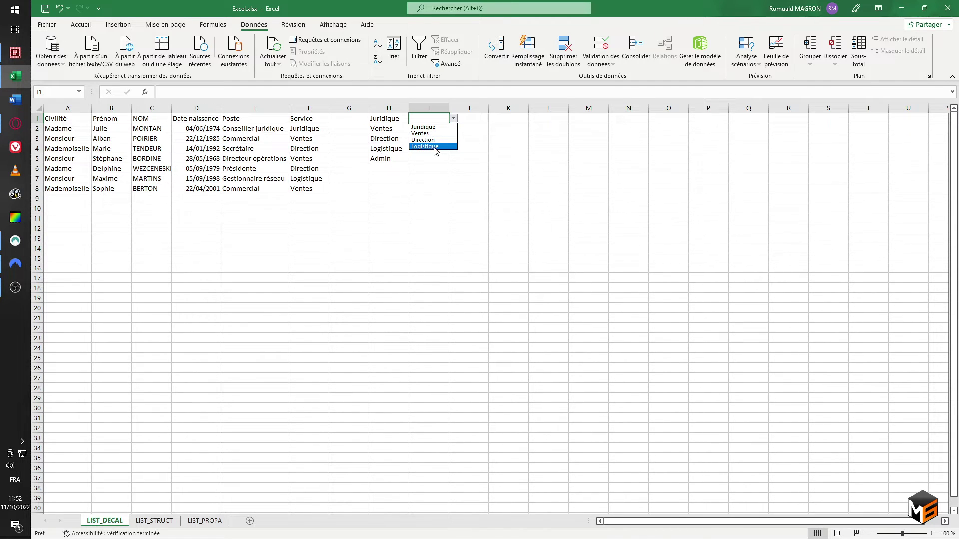
# Step: Delete the Admin entry from cell H5
pyautogui.click(392, 156)
pyautogui.click(394, 157)
pyautogui.press('Delete')
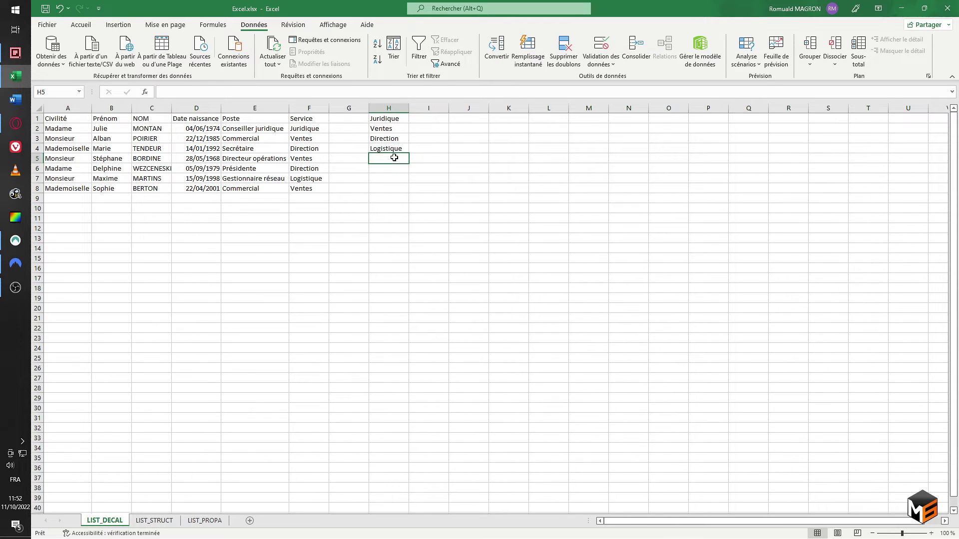
# Step: Remove the drop-down list from cell I1 by setting its data validation to allow Tout
pyautogui.click(437, 120)
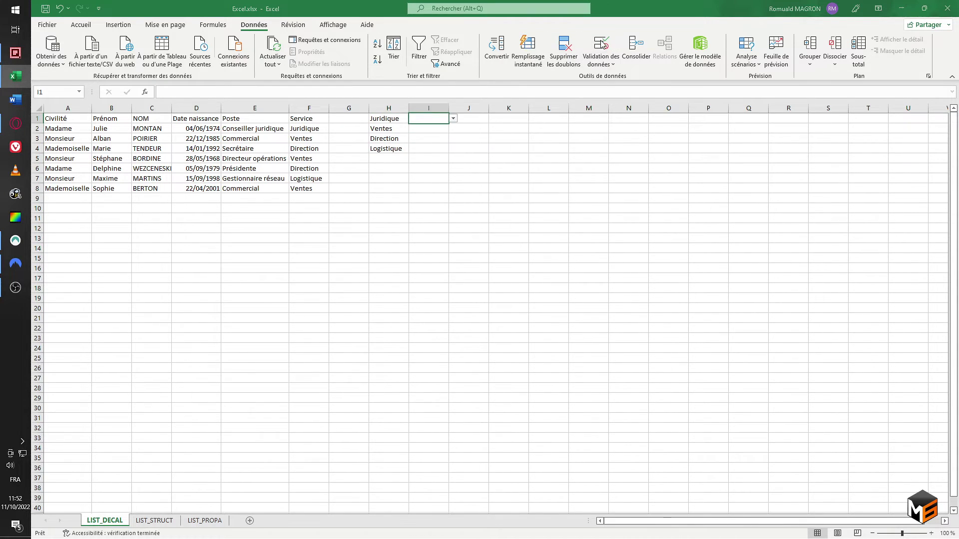
pyautogui.click(604, 44)
pyautogui.click(488, 249)
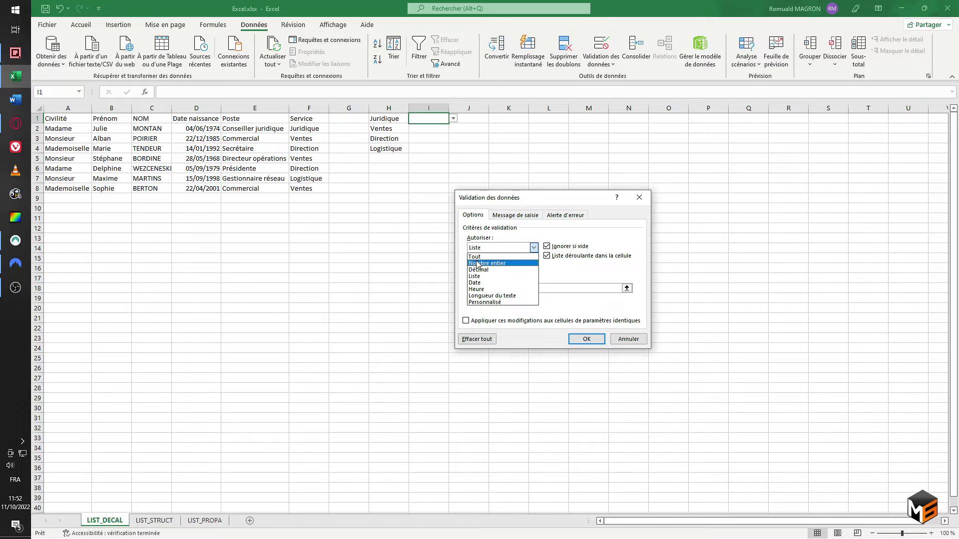
pyautogui.click(475, 257)
pyautogui.click(587, 339)
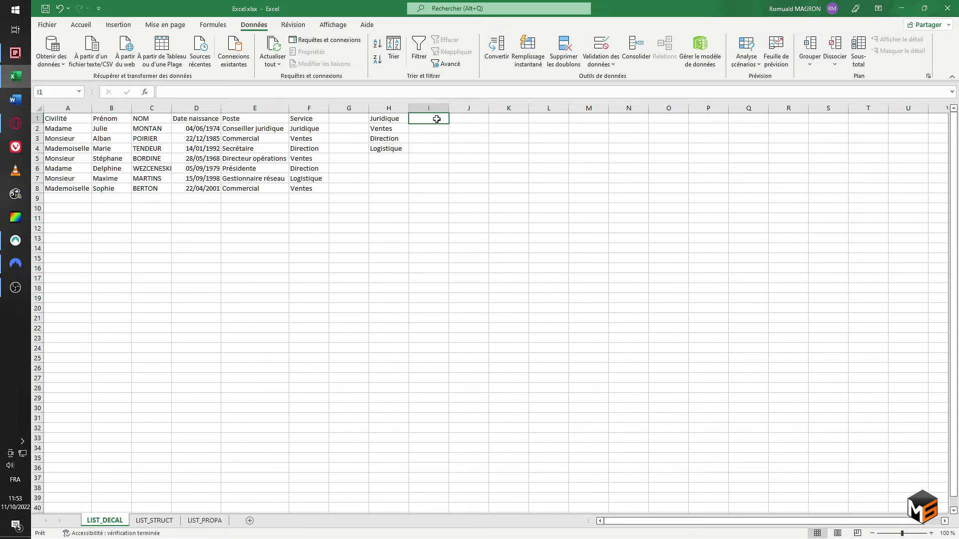
# Step: Enter the formula =DECALER(H1;;;4) in cell I1
pyautogui.write('=')
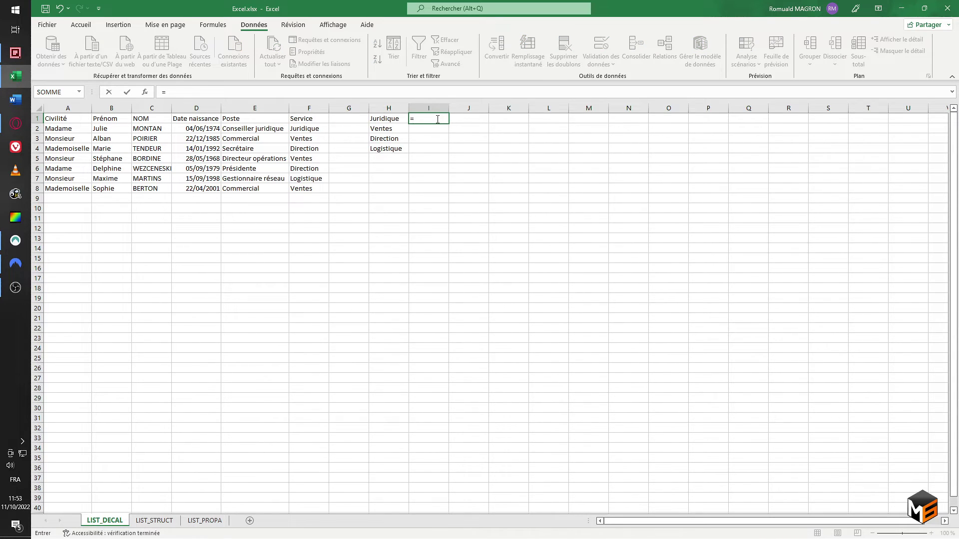
pyautogui.write('DE')
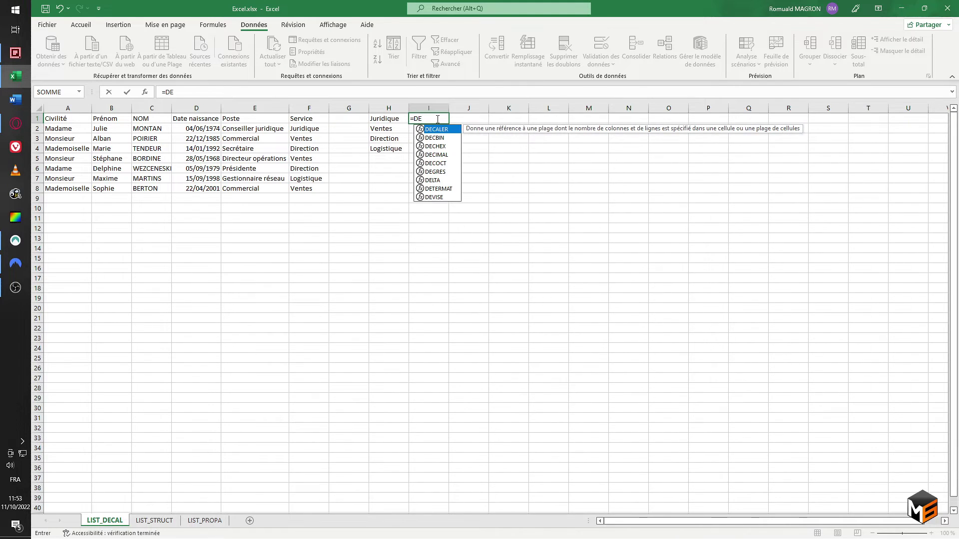
pyautogui.write('CALER')
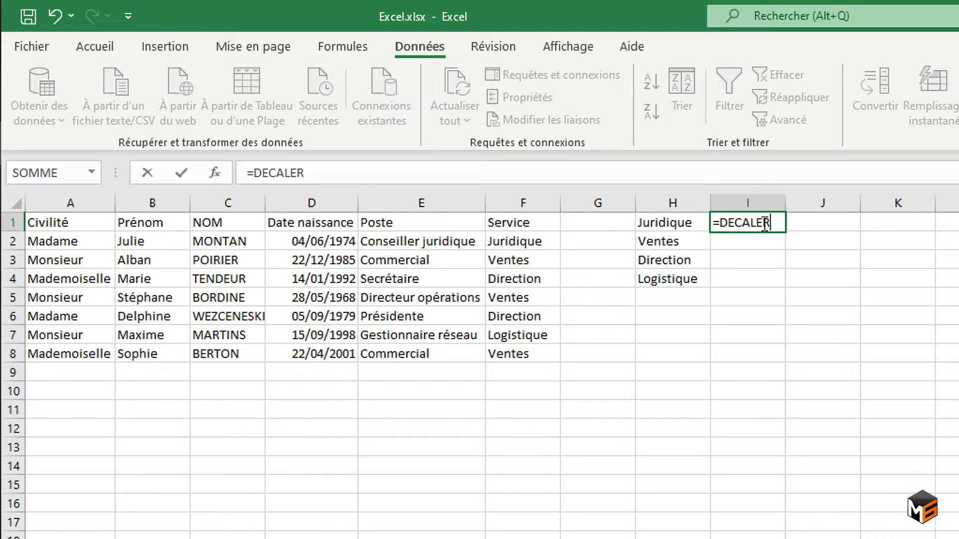
pyautogui.press('Tab')
pyautogui.click(763, 223)
pyautogui.press('F2')
pyautogui.press('BackSpace')
pyautogui.press('Tab')
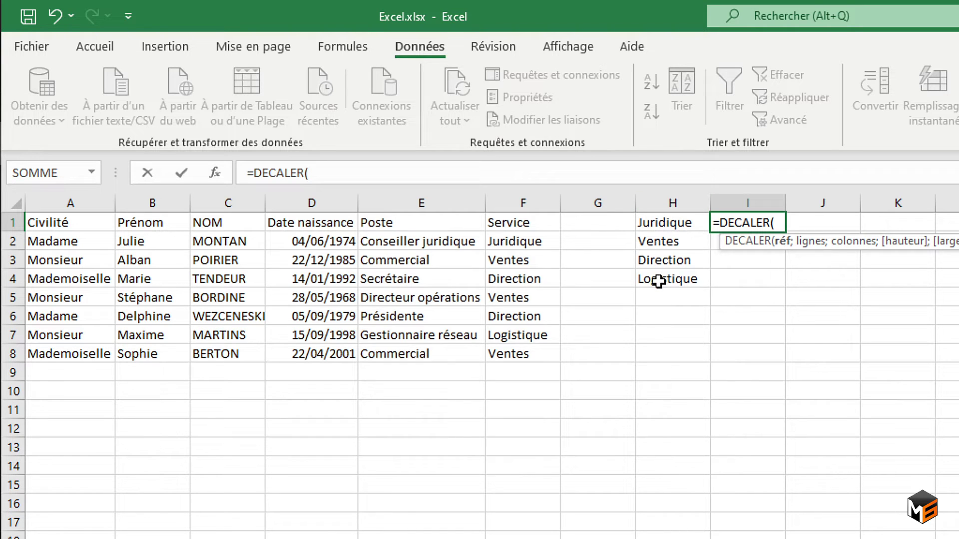
pyautogui.click(664, 223)
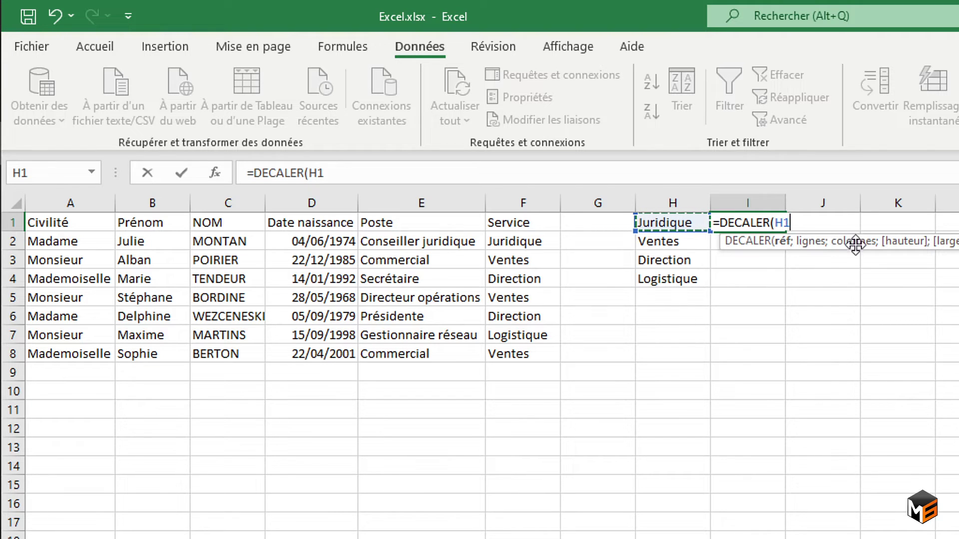
pyautogui.write(';')
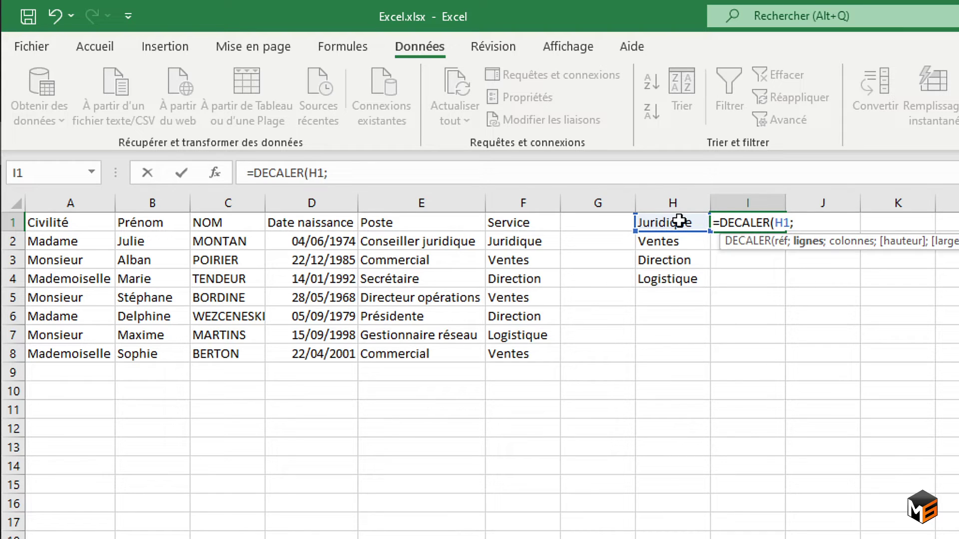
pyautogui.write(';')
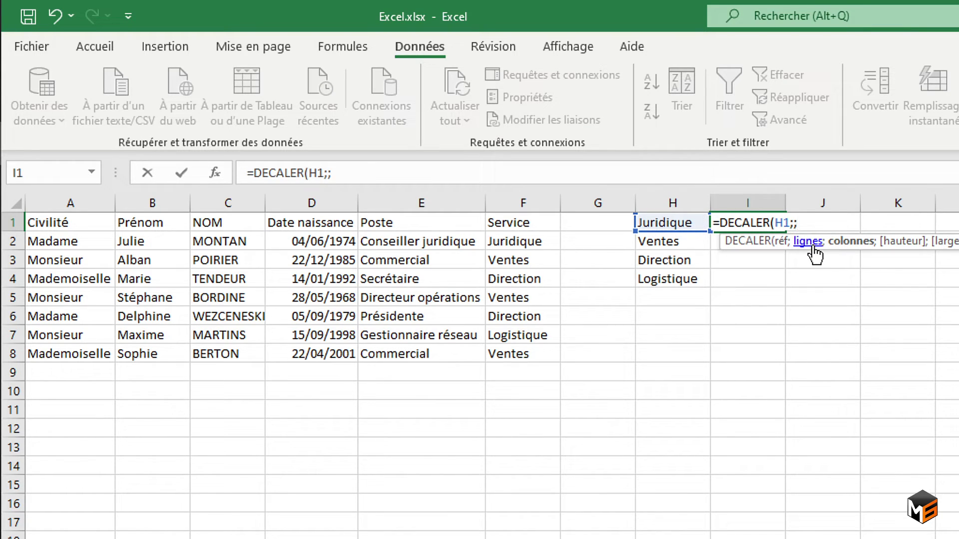
pyautogui.write(';')
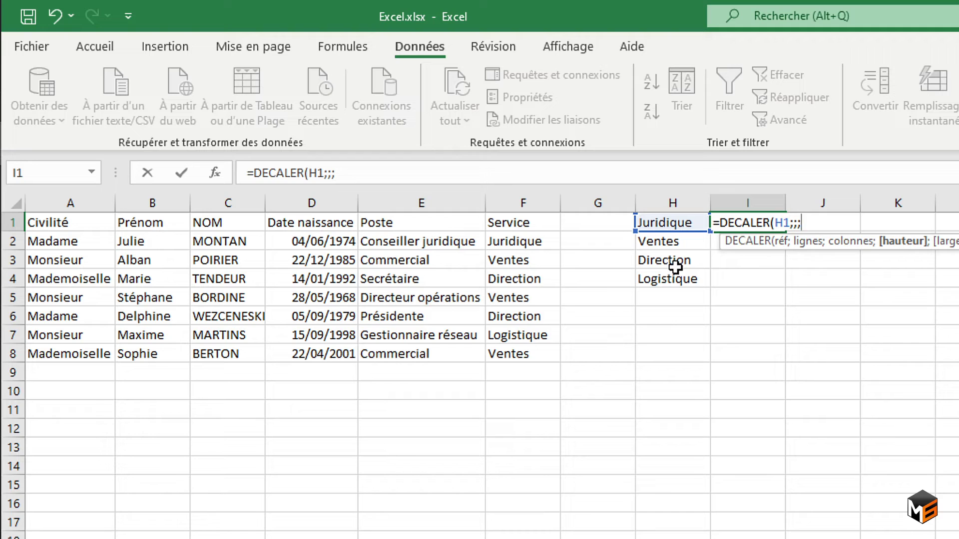
pyautogui.write('4)')
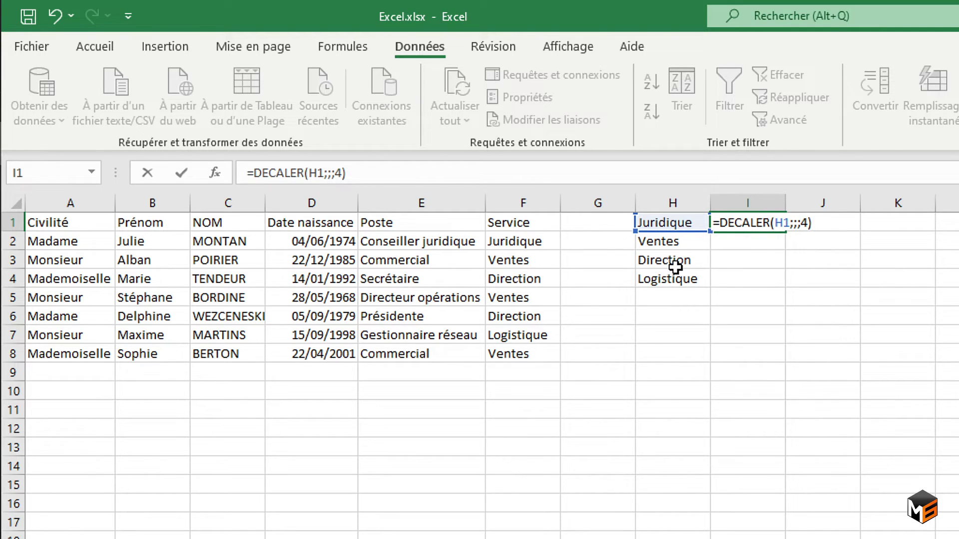
pyautogui.press('Return')
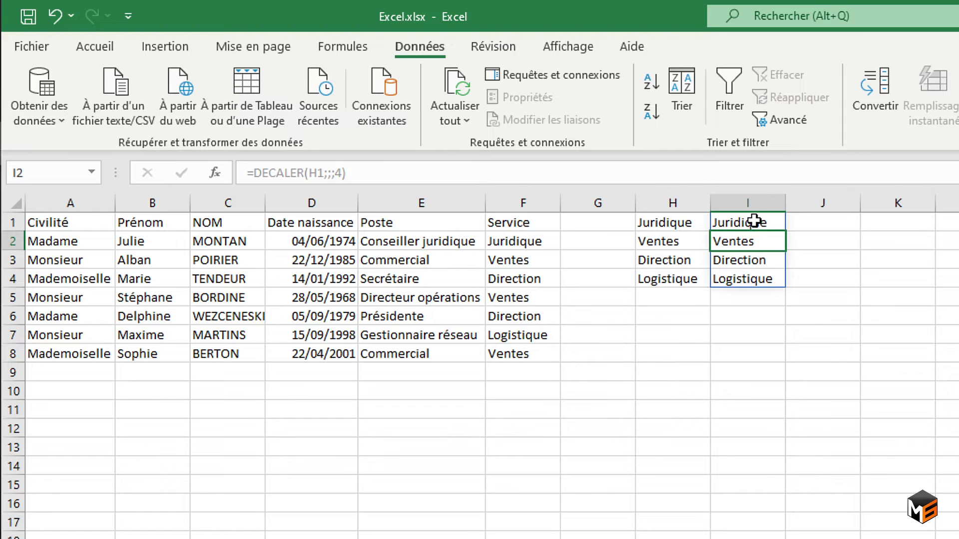
# Step: Add the entry Admin in cell H5 to test the fixed-height formula, and delete it again
pyautogui.click(698, 299)
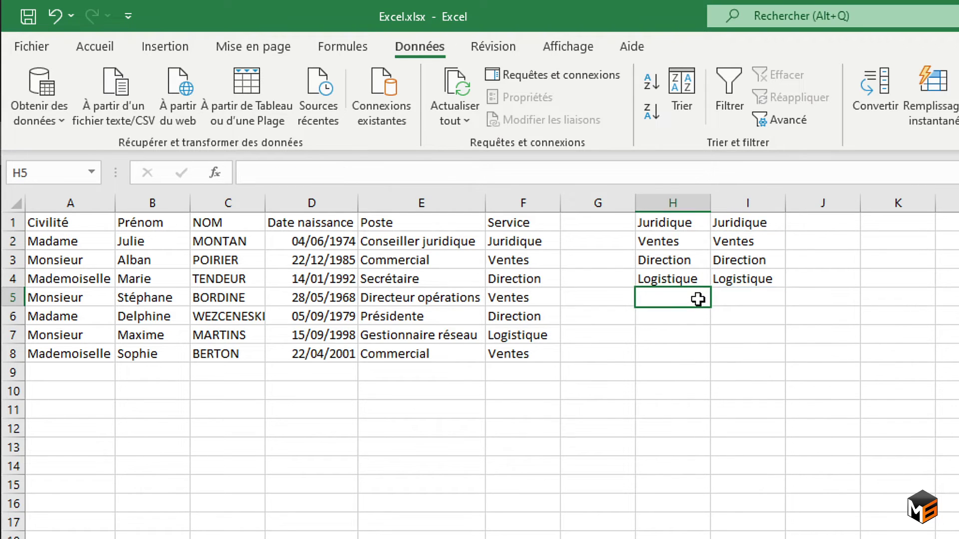
pyautogui.write('Admin')
pyautogui.press('Return')
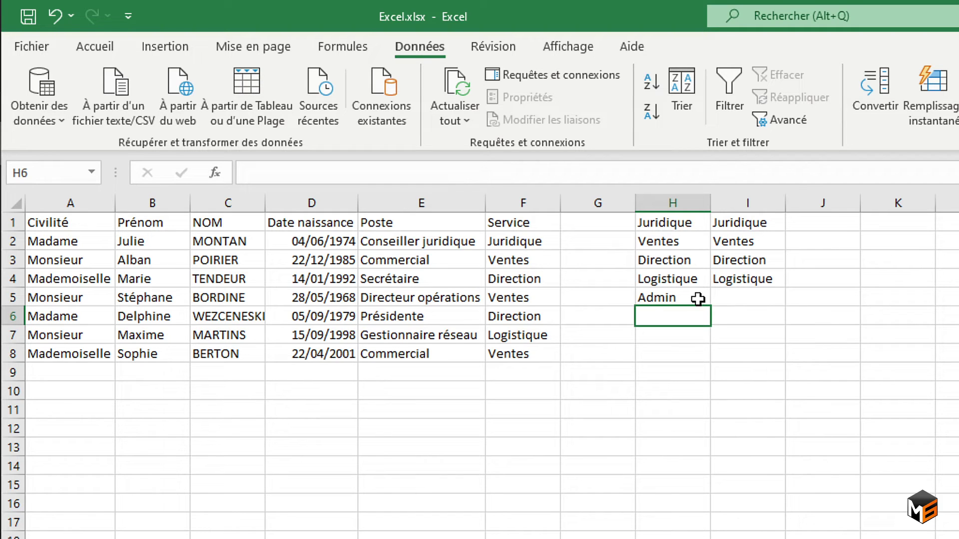
pyautogui.click(698, 299)
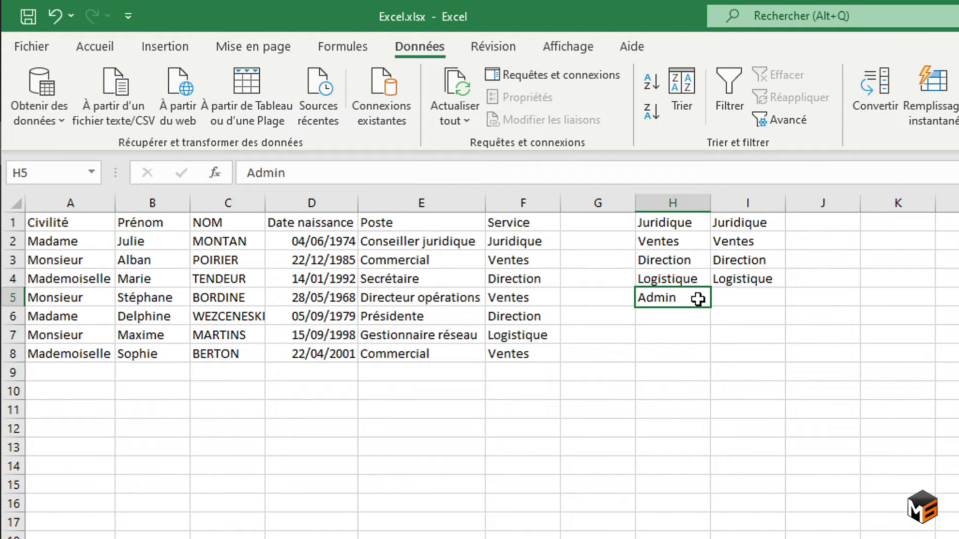
pyautogui.press('Delete')
# Step: Replace the fixed height in the I1 formula with NBVAL(H:H), giving =DECALER(H1;;;NBVAL(H:H))
pyautogui.click(745, 217)
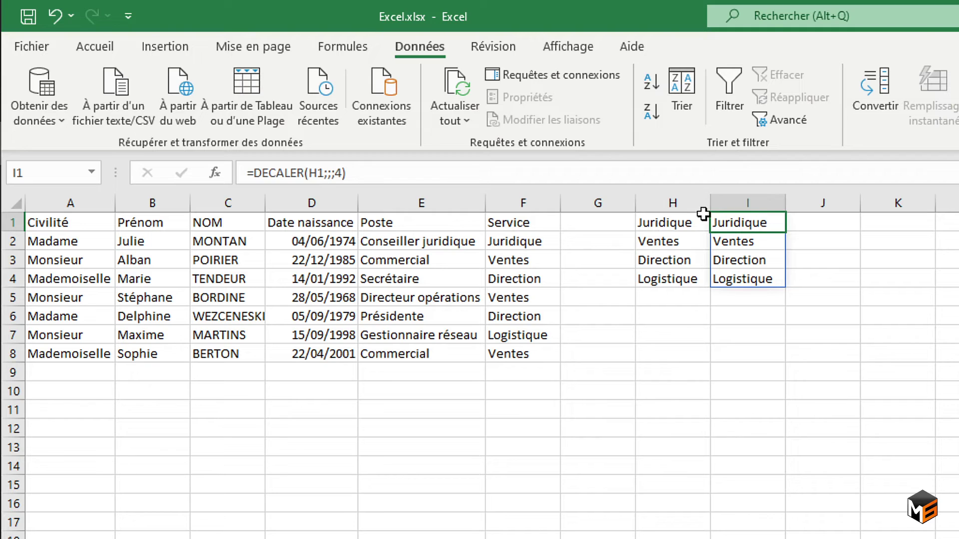
pyautogui.click(338, 172)
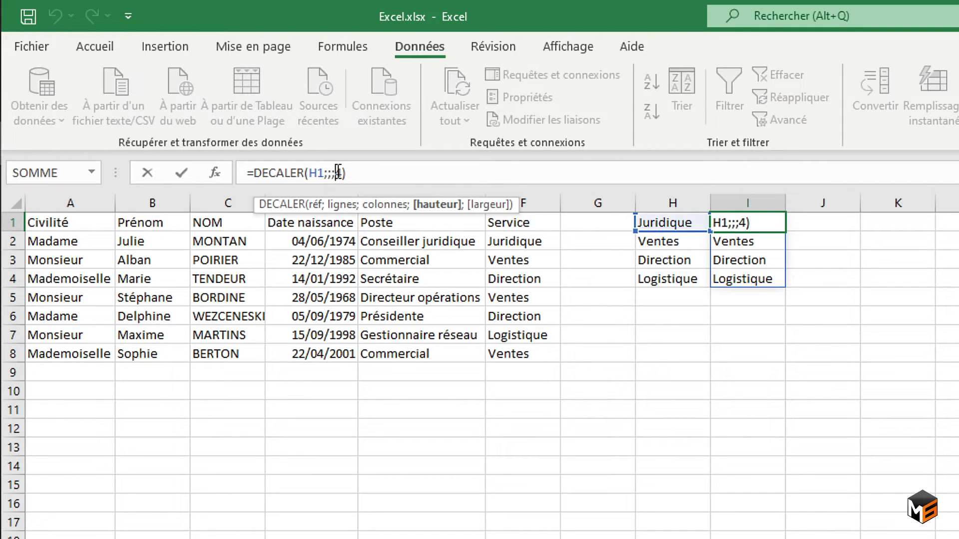
pyautogui.press('BackSpace')
pyautogui.write('NBVA')
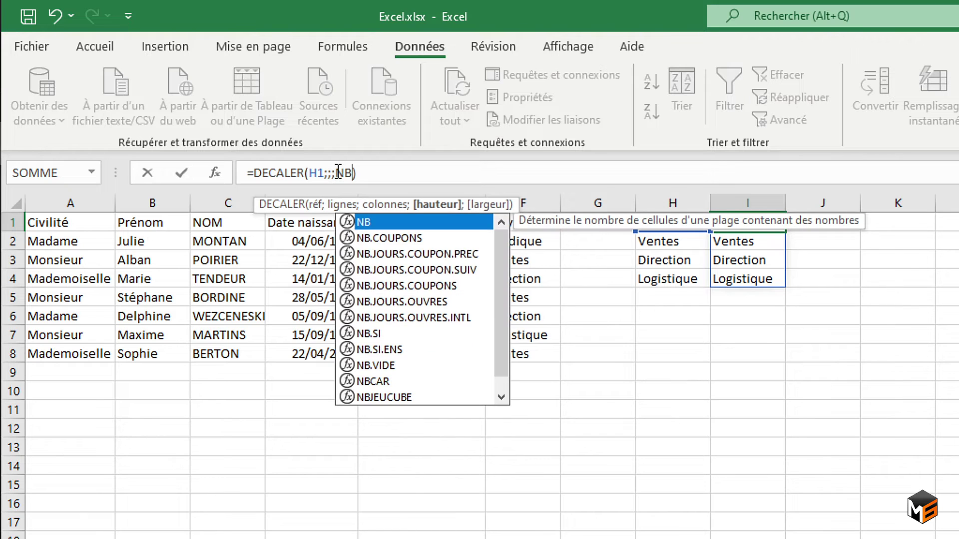
pyautogui.press('Tab')
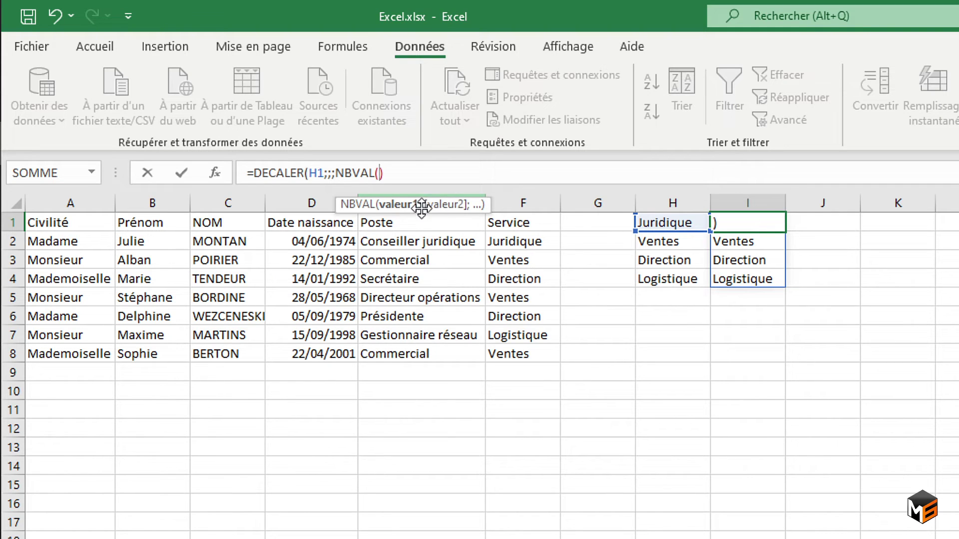
pyautogui.click(670, 203)
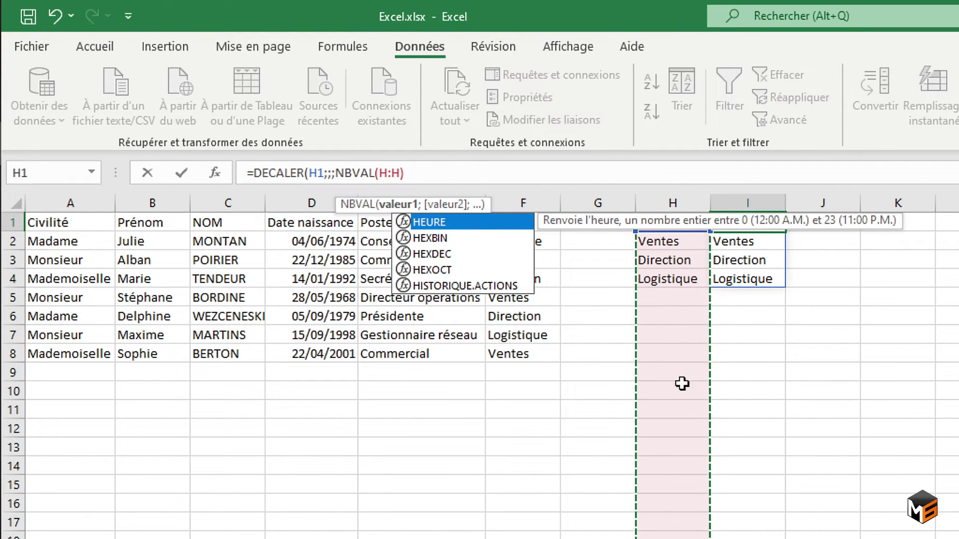
pyautogui.write(')')
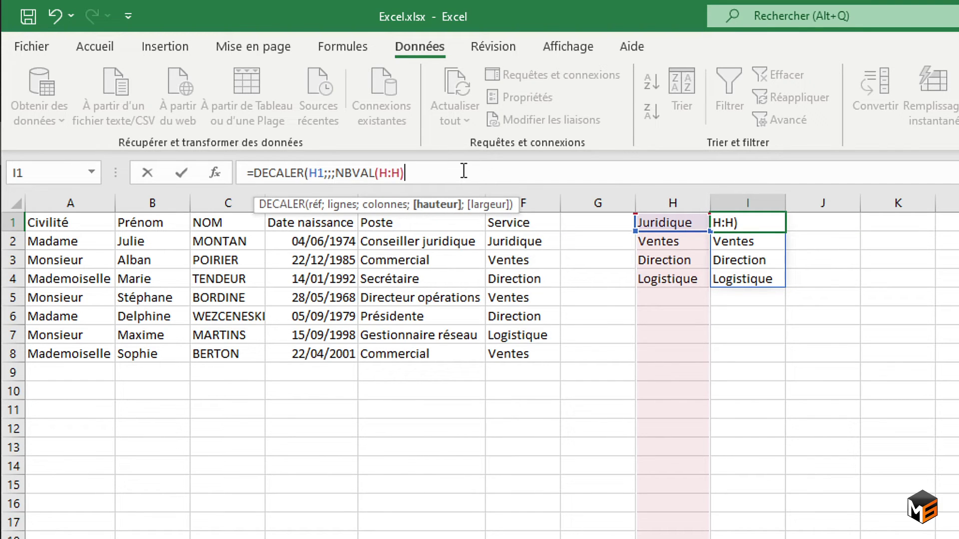
pyautogui.write(')')
pyautogui.press('Return')
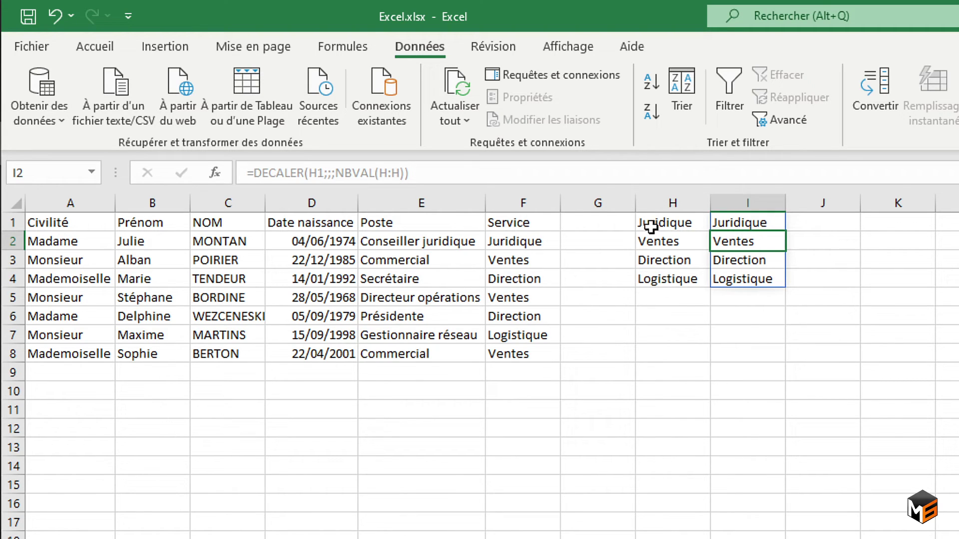
# Step: Add the entry Admin in cell H5 below the service list
pyautogui.click(661, 299)
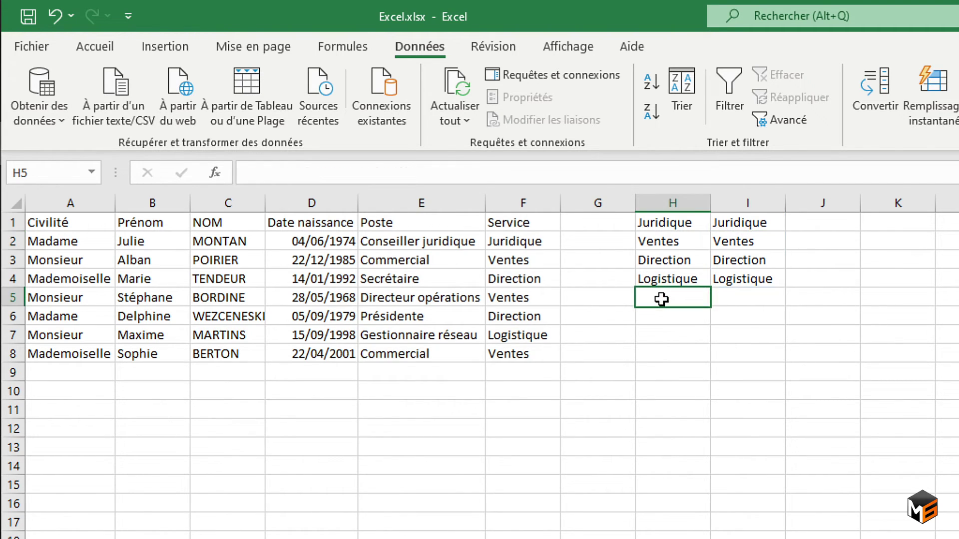
pyautogui.write('Admin')
pyautogui.press('Return')
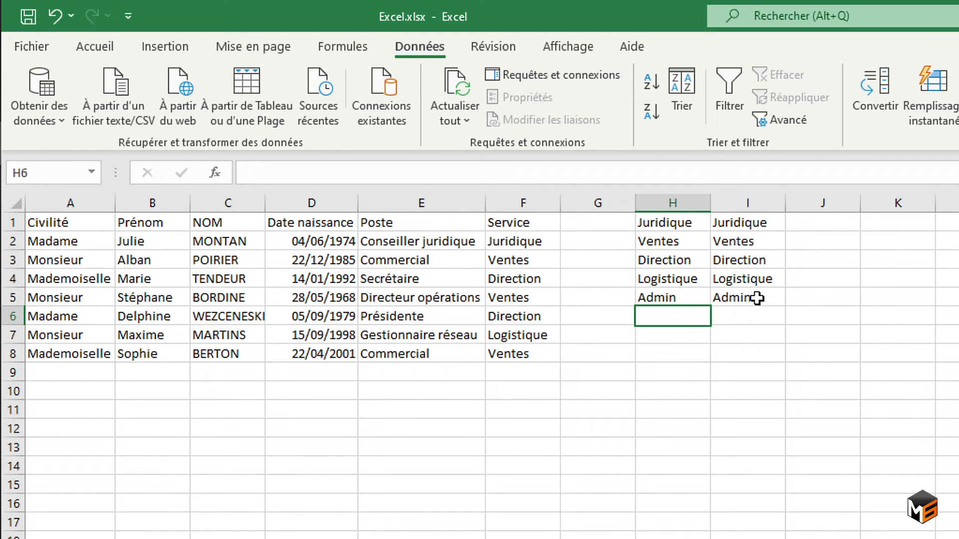
# Step: Copy the full text of the DECALER formula in cell I1 and clear the cell
pyautogui.click(749, 223)
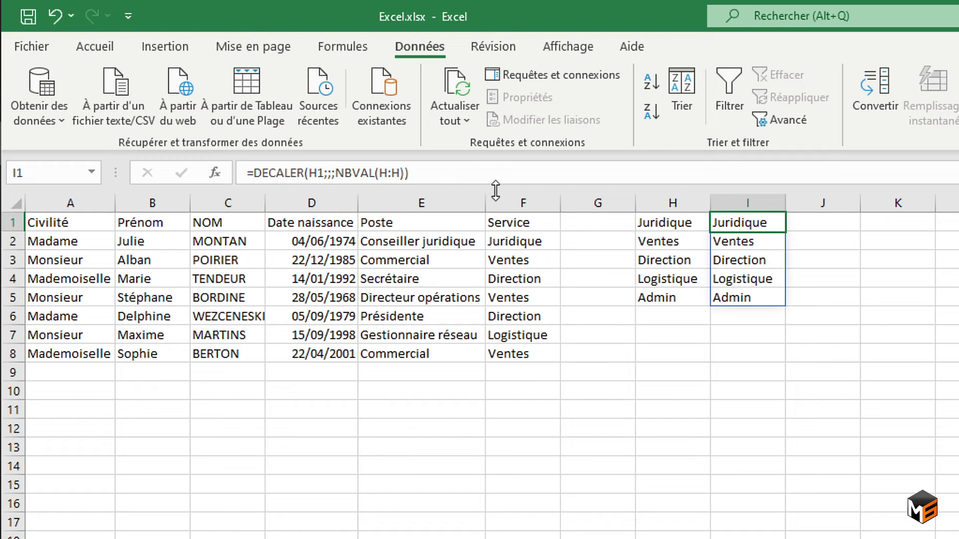
pyautogui.click(434, 172)
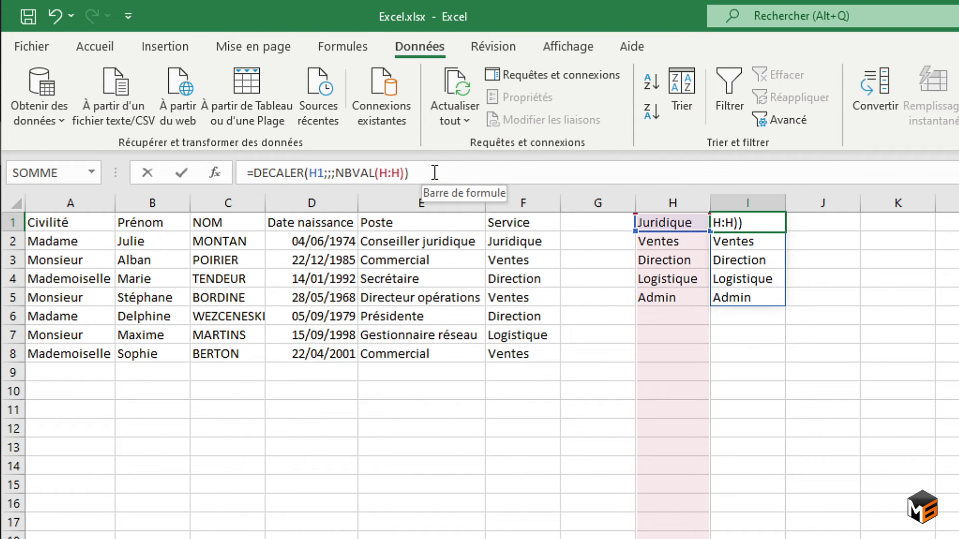
pyautogui.moveTo(435, 173); pyautogui.dragTo(227, 164)
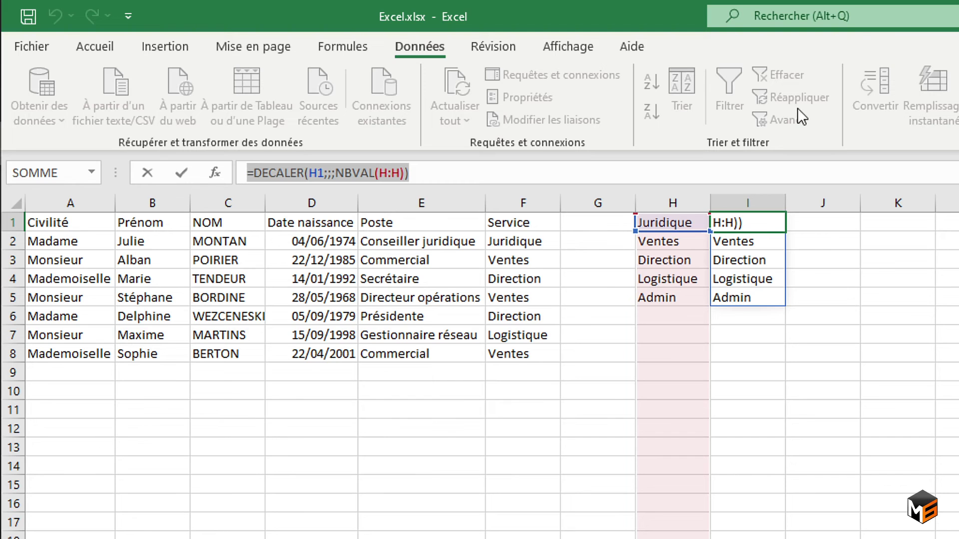
pyautogui.hotkey('ctrl', 'Return')
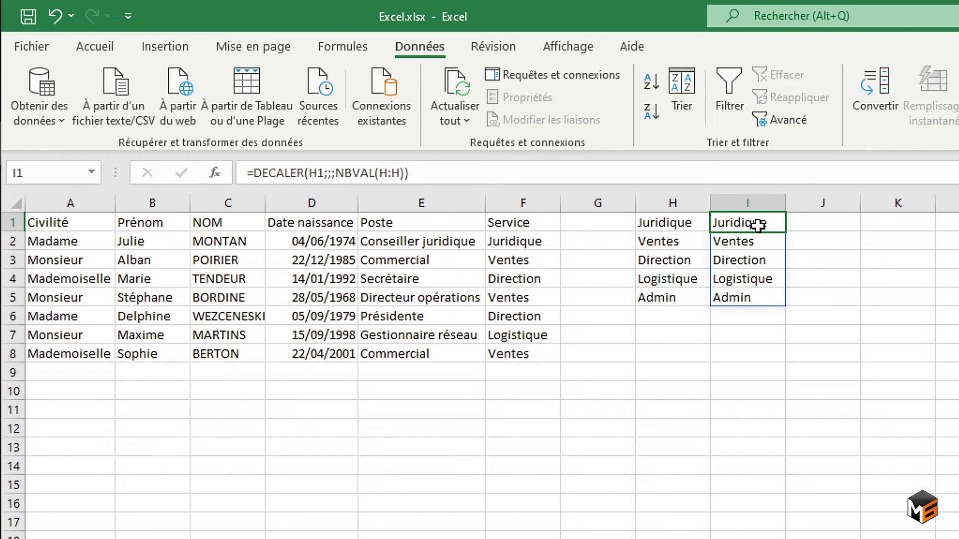
pyautogui.press('Delete')
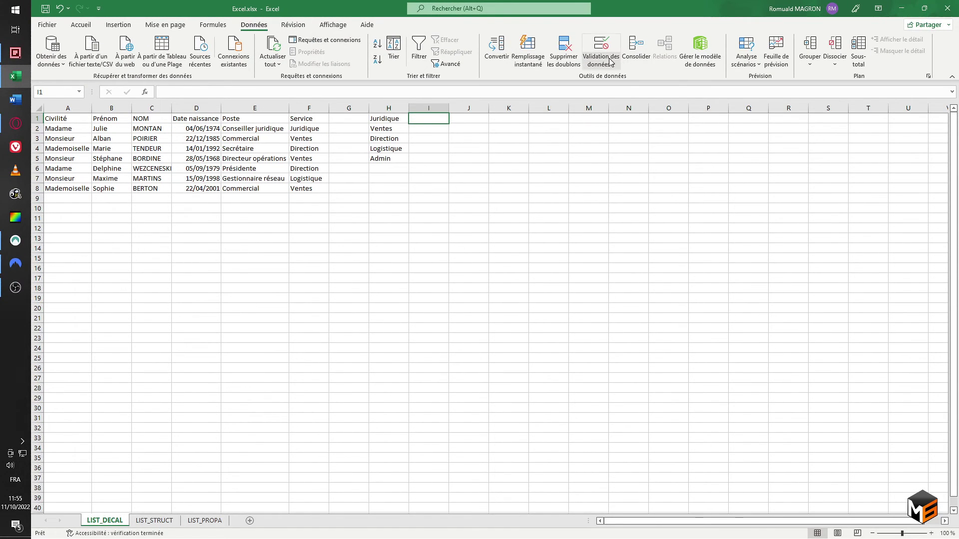
# Step: Add data validation of type Liste to cell I1 with the source =DECALER(H1;;;NBVAL(H:H)) and display its drop-down choices
pyautogui.click(601, 44)
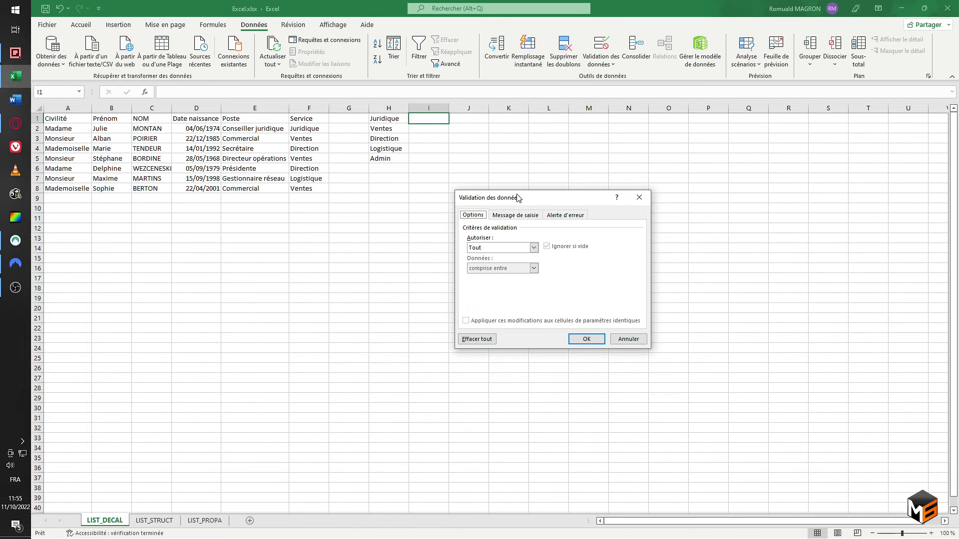
pyautogui.moveTo(519, 197); pyautogui.dragTo(226, 223)
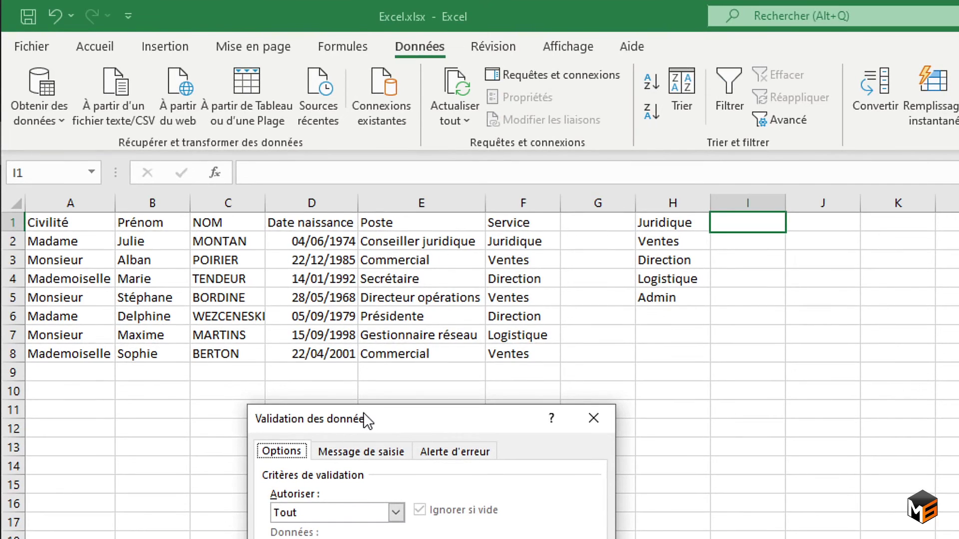
pyautogui.moveTo(369, 421); pyautogui.dragTo(360, 200)
pyautogui.click(305, 292)
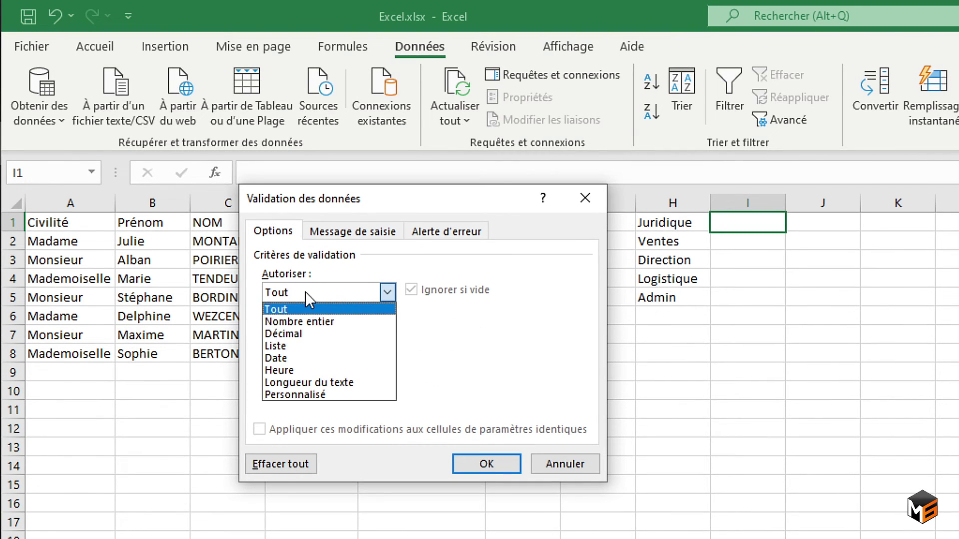
pyautogui.click(290, 348)
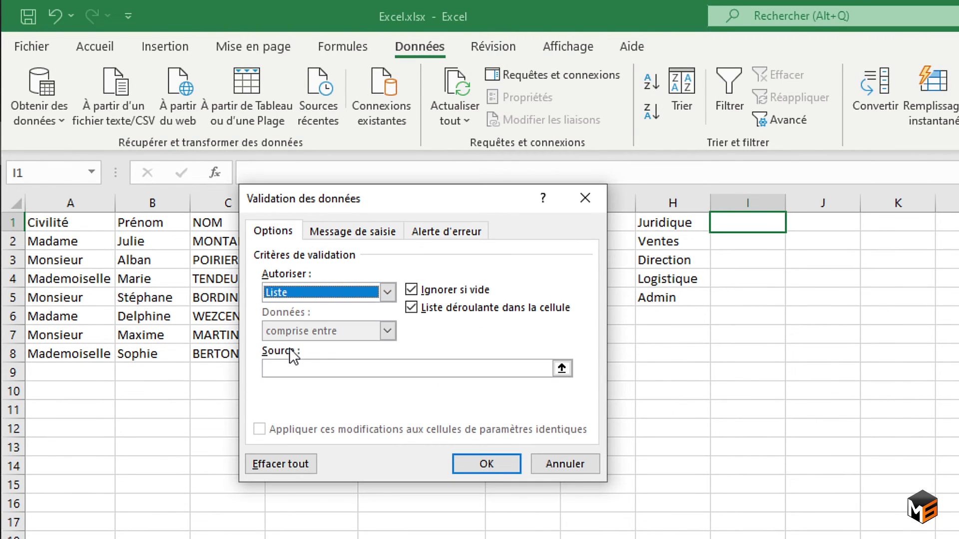
pyautogui.click(338, 368)
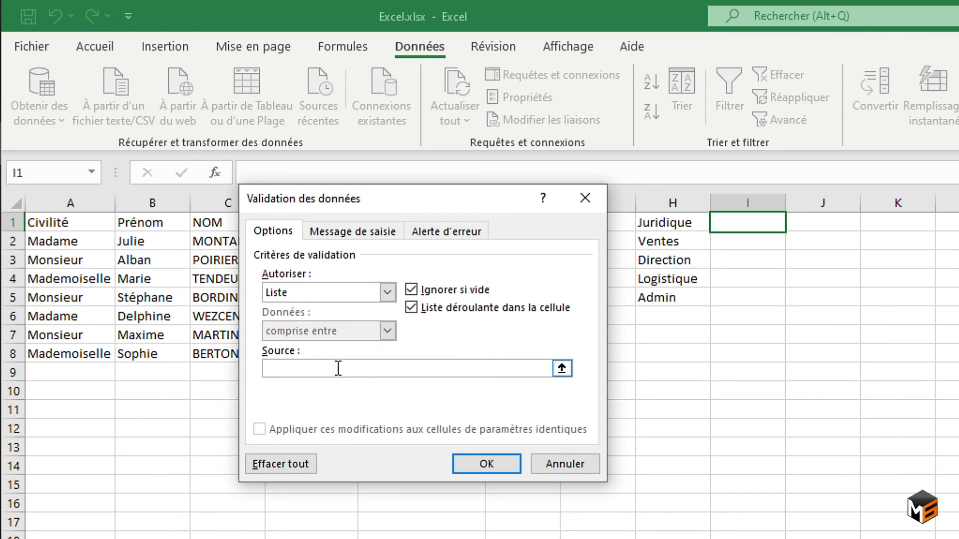
pyautogui.write('=DECALER(H1;;;NBVAL(H:H))')
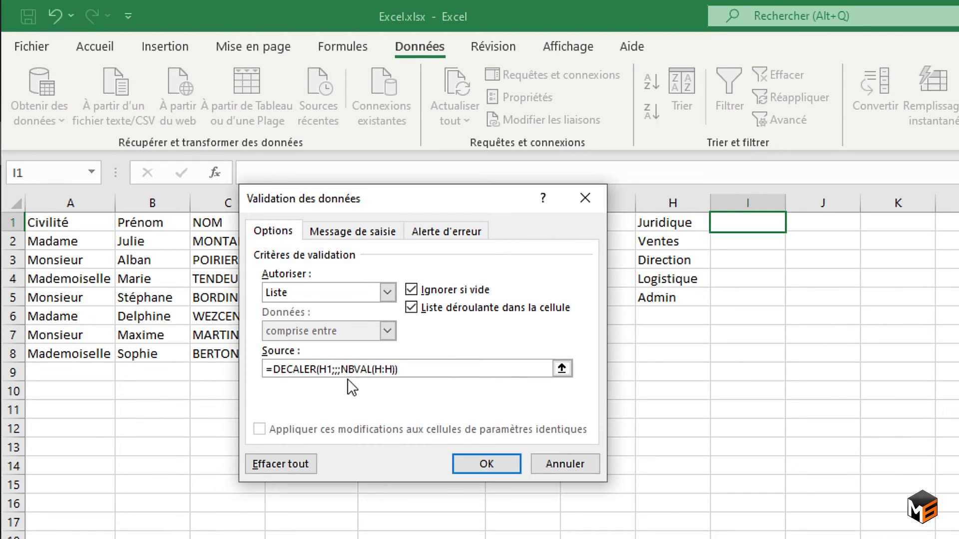
pyautogui.click(466, 467)
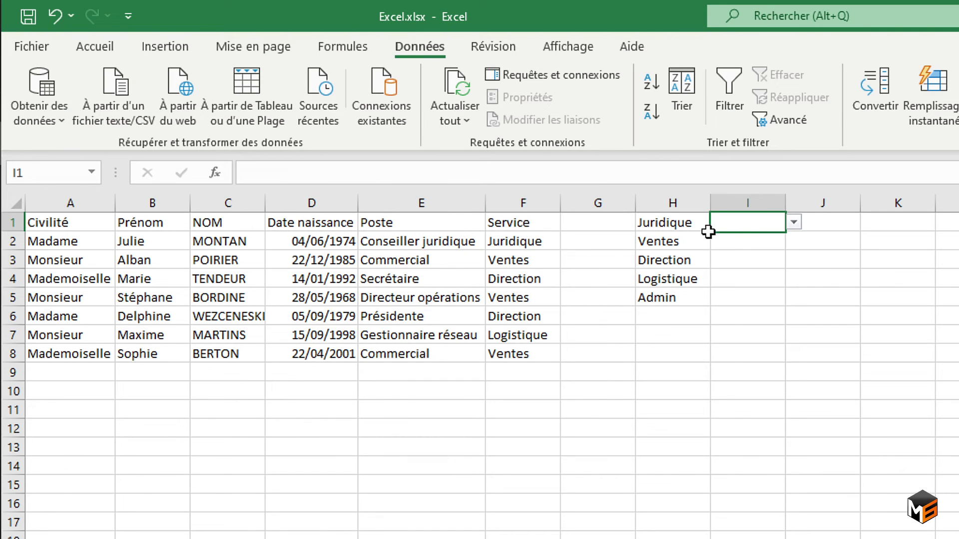
pyautogui.click(793, 223)
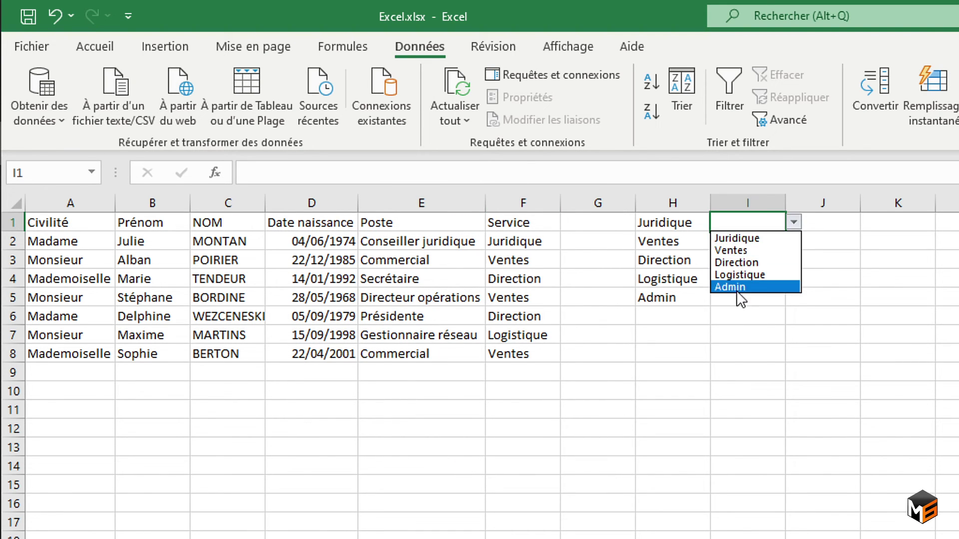
# Step: Add the entry Transport in cell H6 below the service list
pyautogui.click(672, 314)
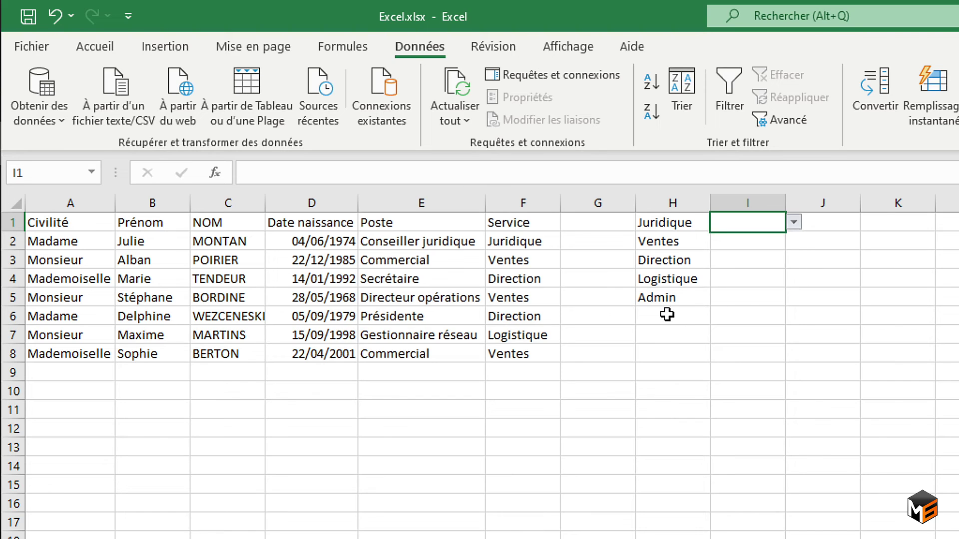
pyautogui.click(674, 316)
pyautogui.write('Tra')
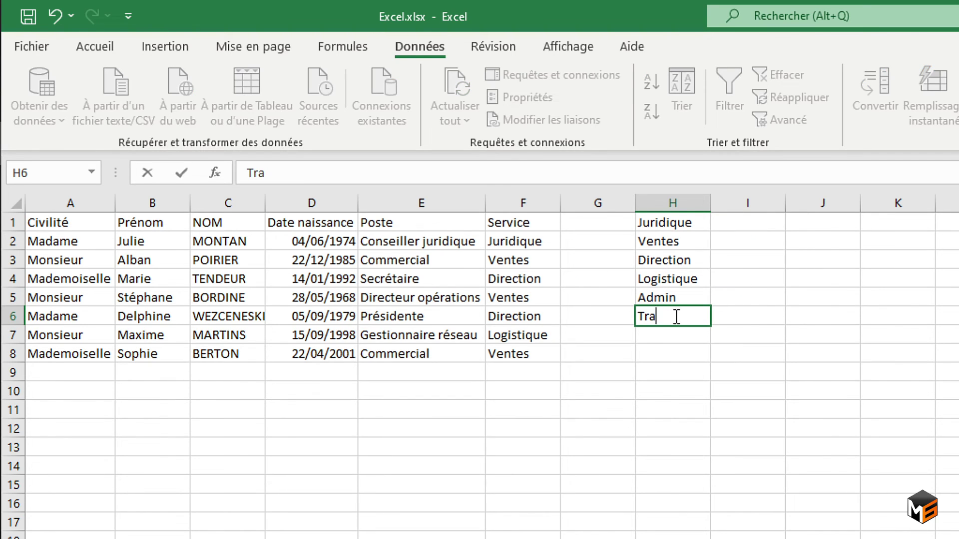
pyautogui.write('nsport')
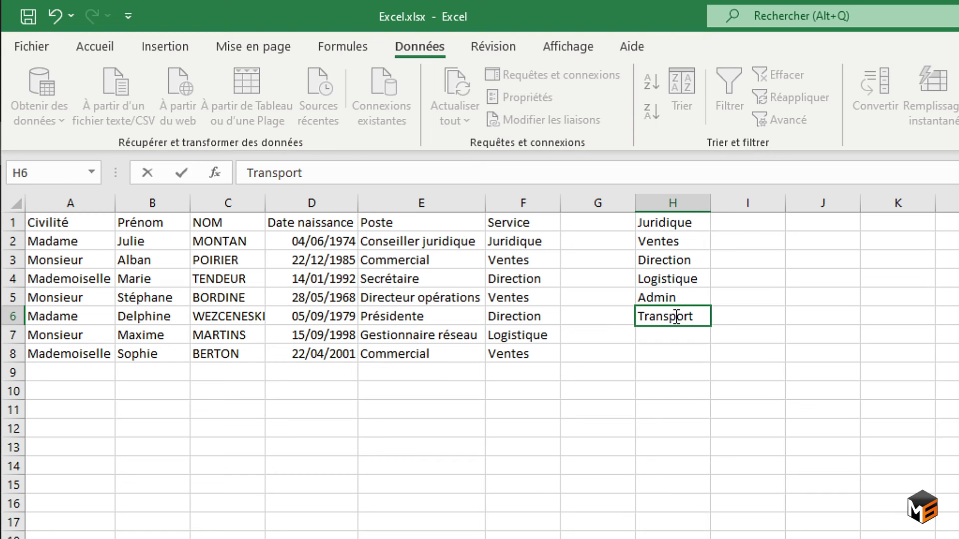
pyautogui.press('Return')
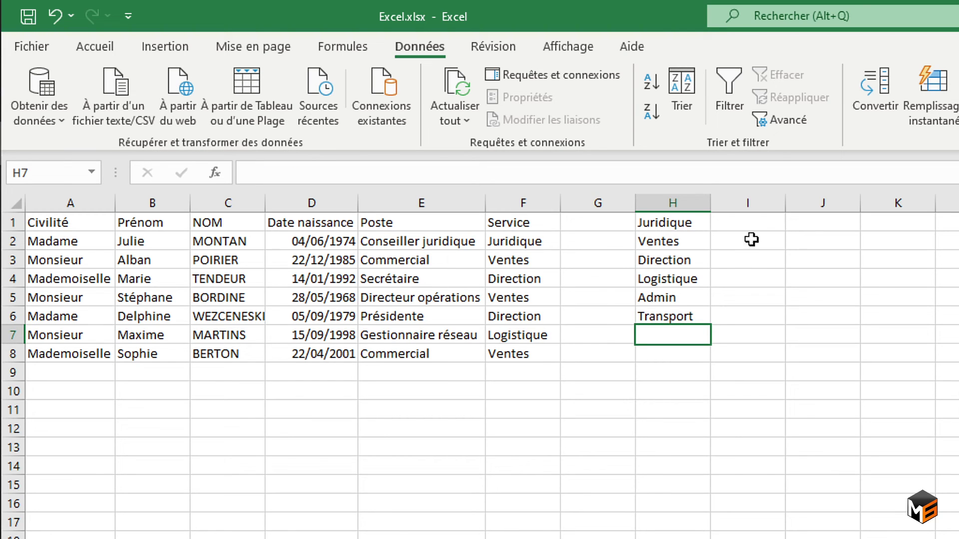
# Step: Check the choices offered by the drop-down list in cell I1 and close it without selecting one
pyautogui.click(763, 223)
pyautogui.click(794, 223)
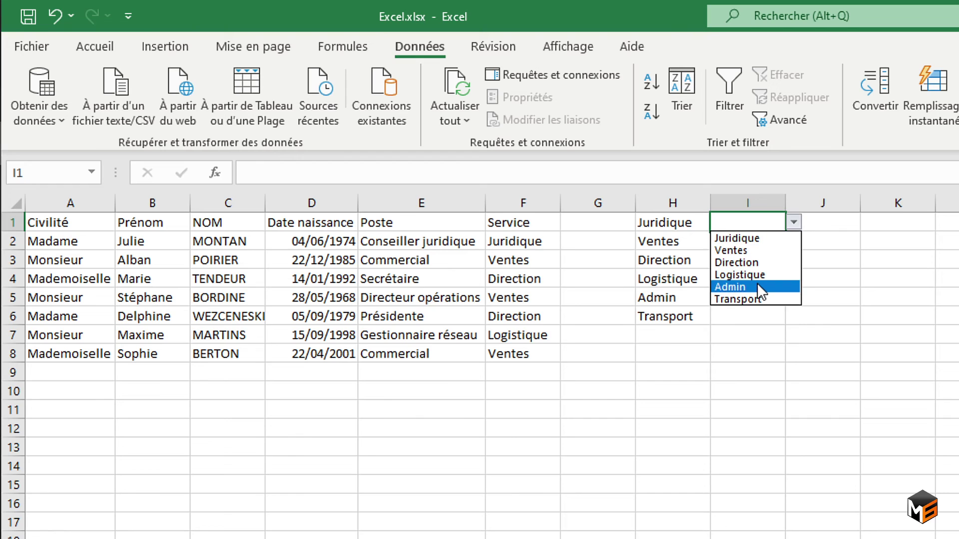
pyautogui.press('Escape')
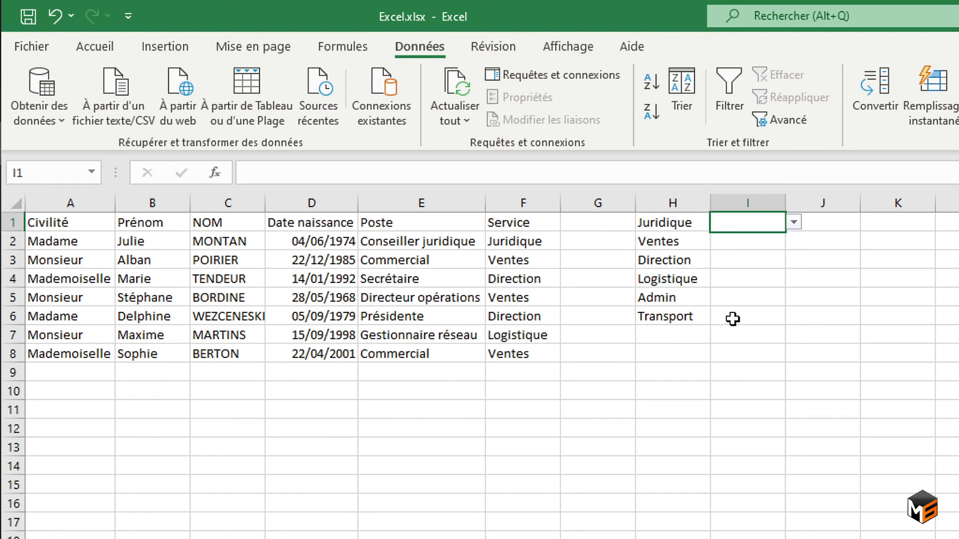